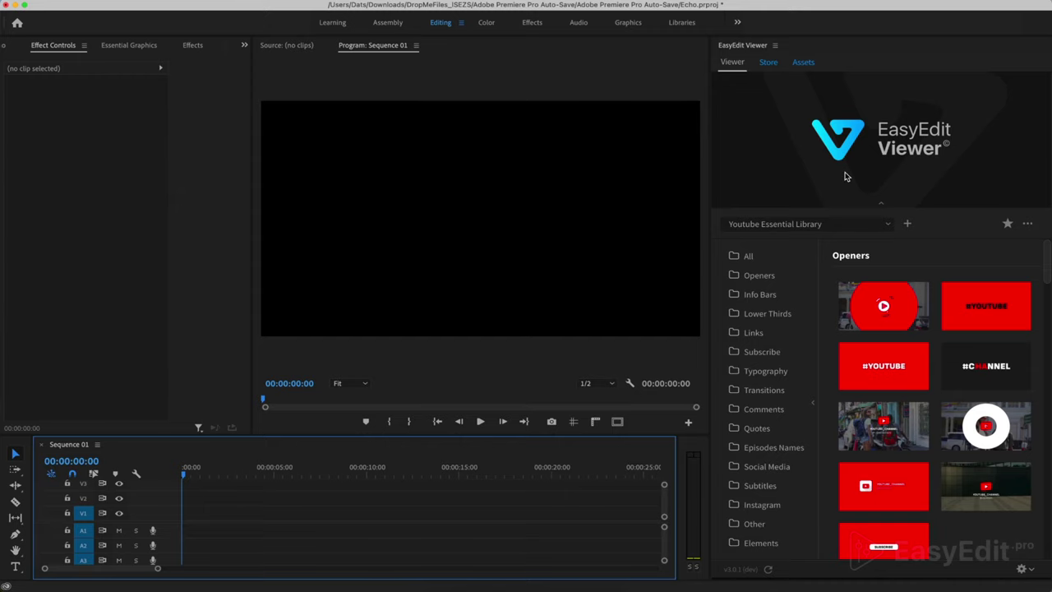
# In EasyEdit Assets, switch the category from GIFs to Videos and search 'bike jump'.
pyautogui.click(805, 64)
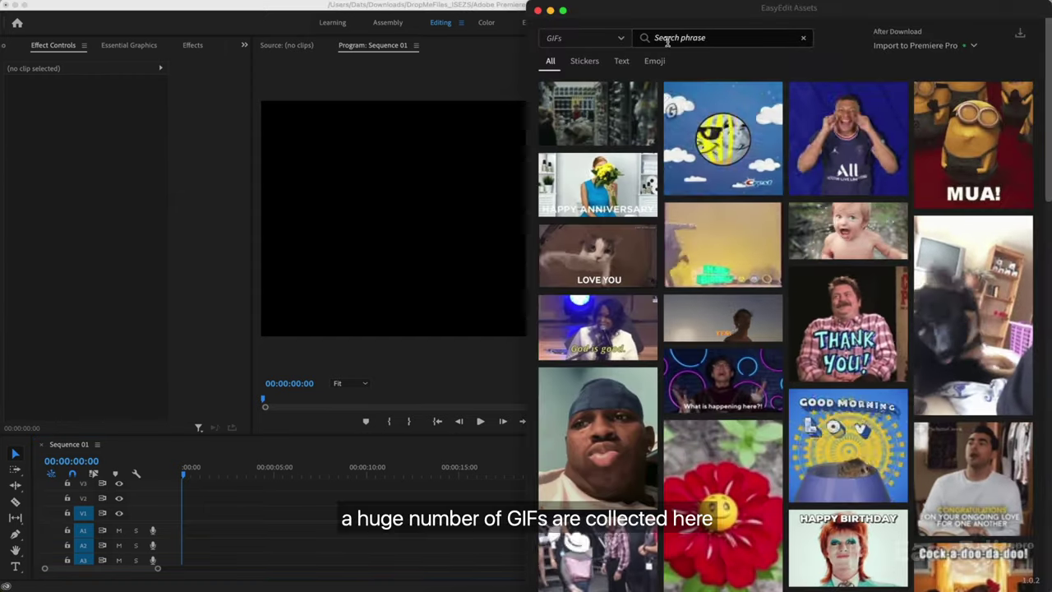
pyautogui.click(622, 39)
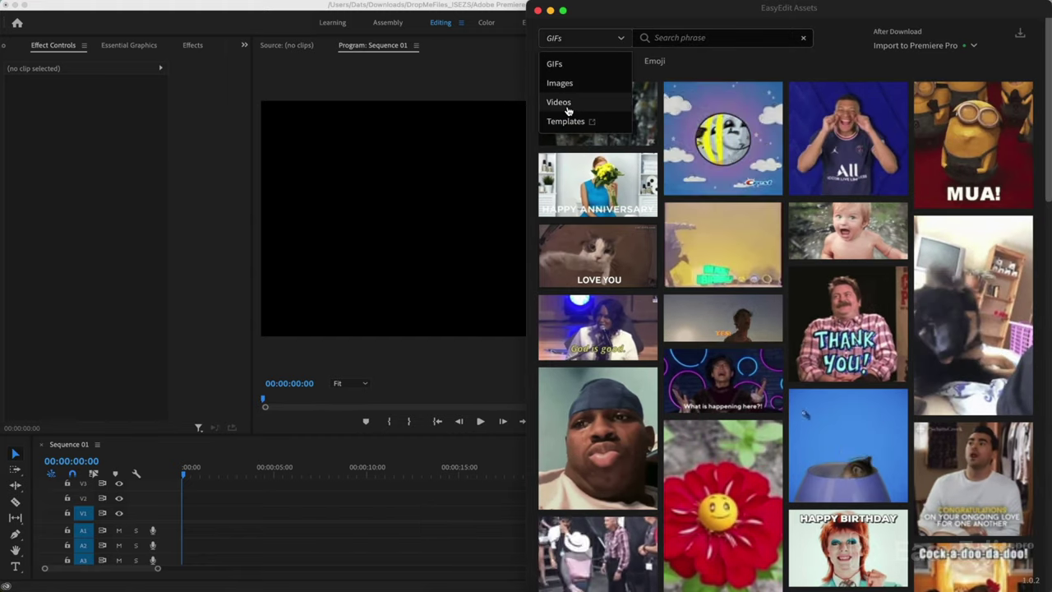
pyautogui.click(567, 105)
pyautogui.click(700, 43)
pyautogui.write('b')
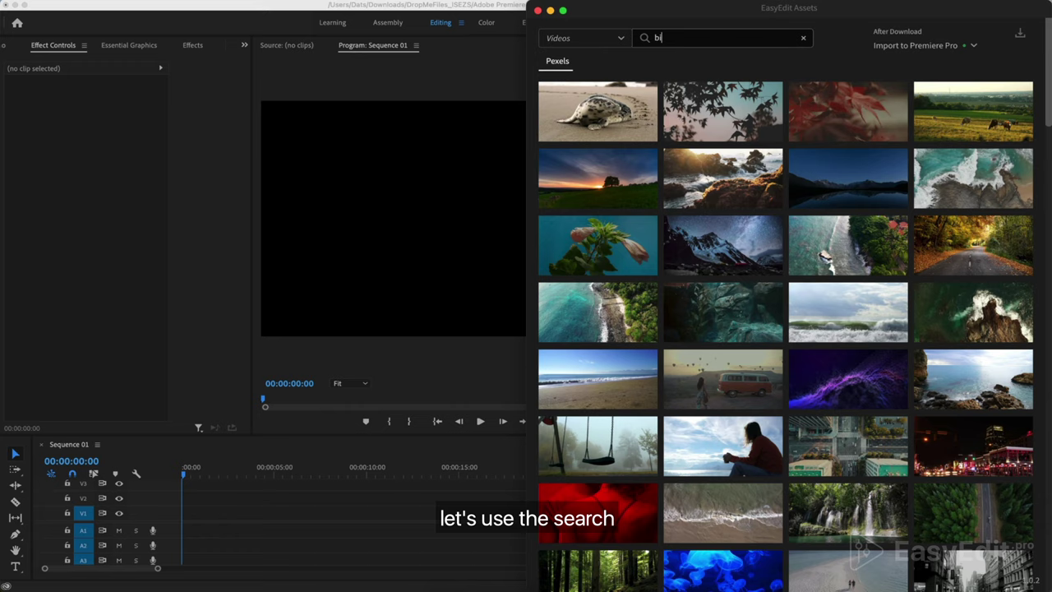
pyautogui.write('ke jump')
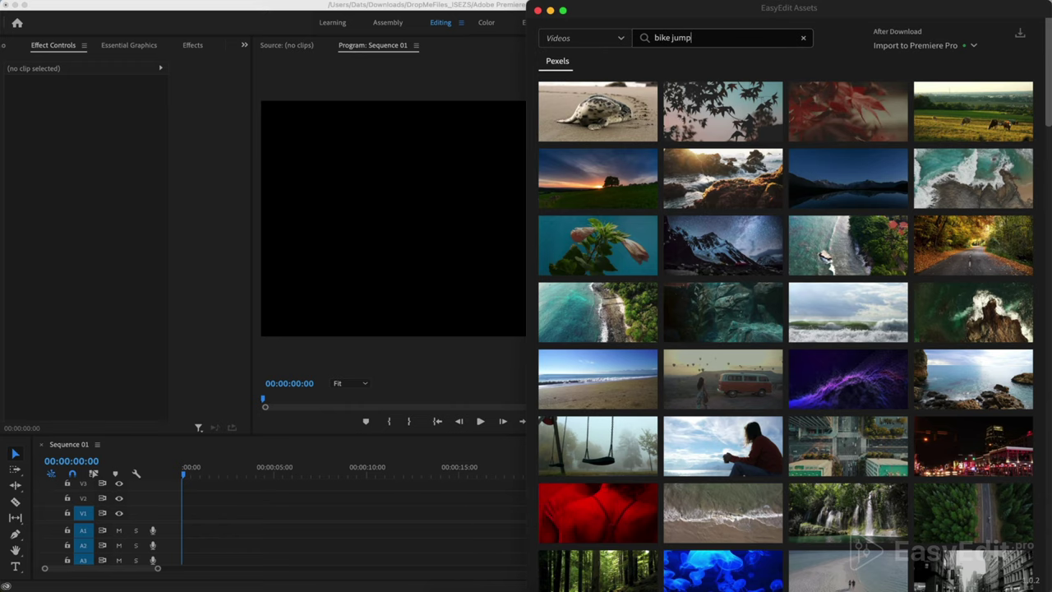
pyautogui.press('Return')
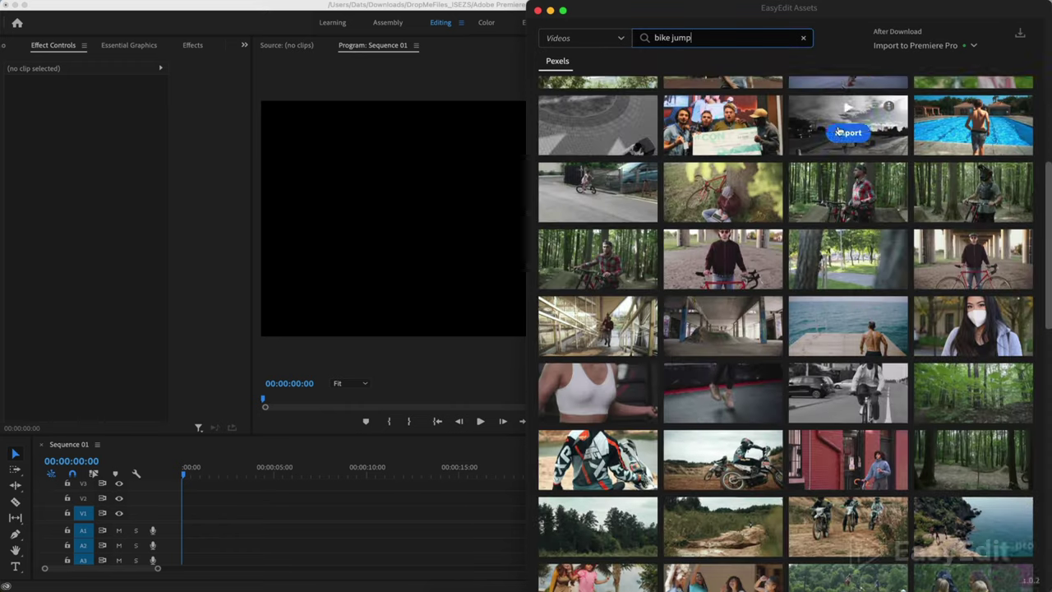
# Scroll the Pexels results and preview a BMX rider jump clip.
pyautogui.scroll(-2, 839, 131)
pyautogui.scroll(-3, 839, 132)
pyautogui.scroll(-3, 838, 131)
pyautogui.scroll(-2, 838, 131)
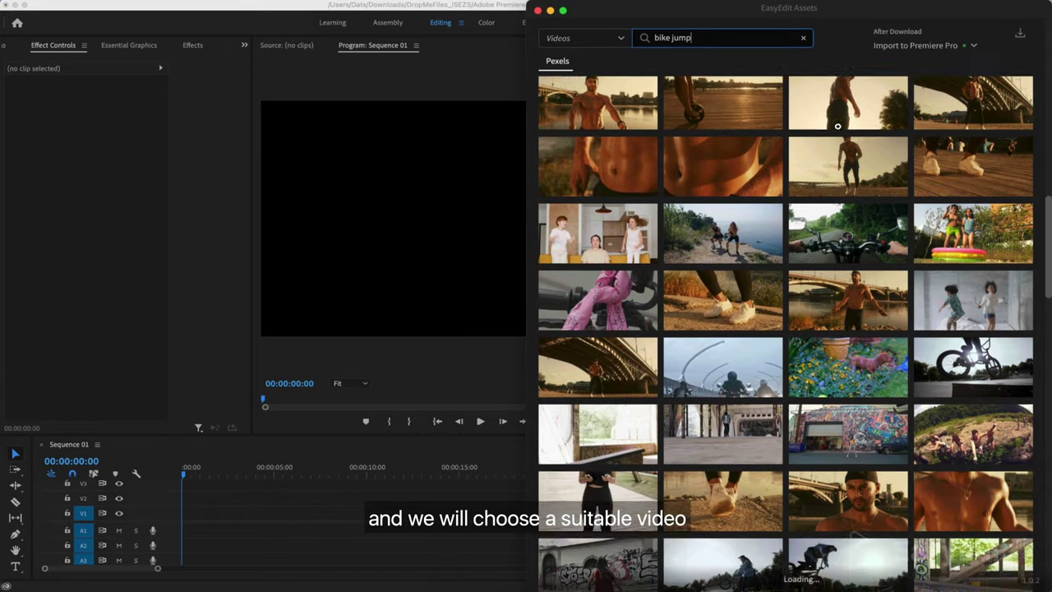
pyautogui.scroll(-2, 838, 132)
pyautogui.scroll(-2, 838, 131)
pyautogui.scroll(-2, 839, 132)
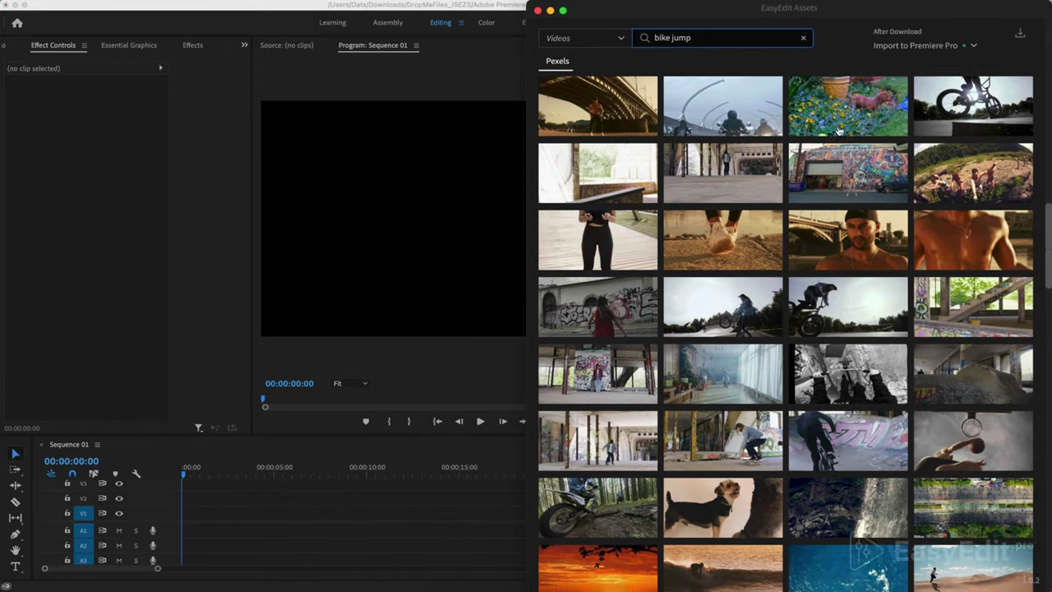
pyautogui.scroll(-1, 839, 132)
pyautogui.moveTo(848, 305)
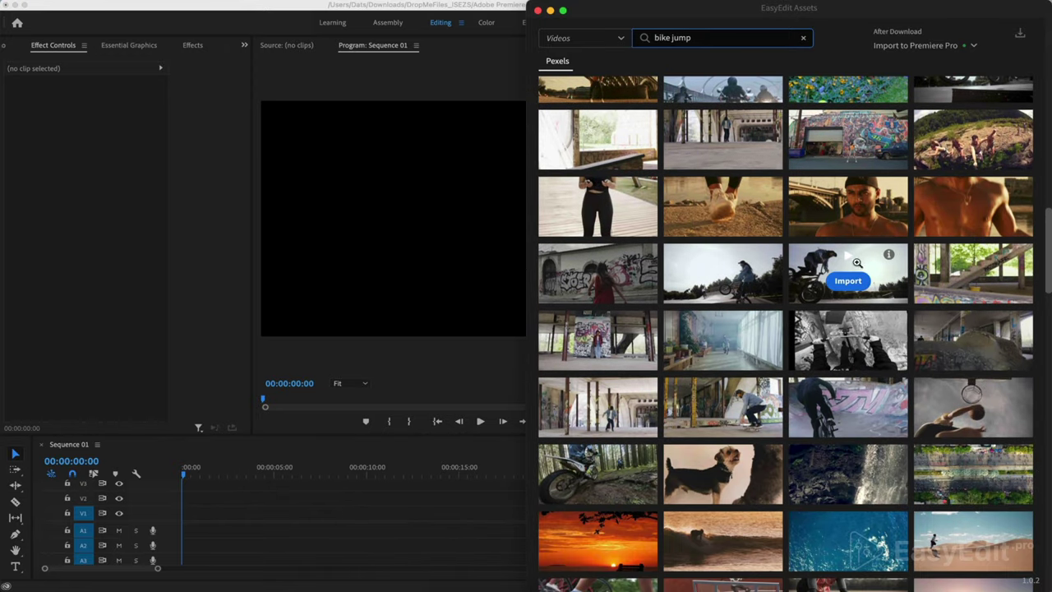
pyautogui.click(849, 261)
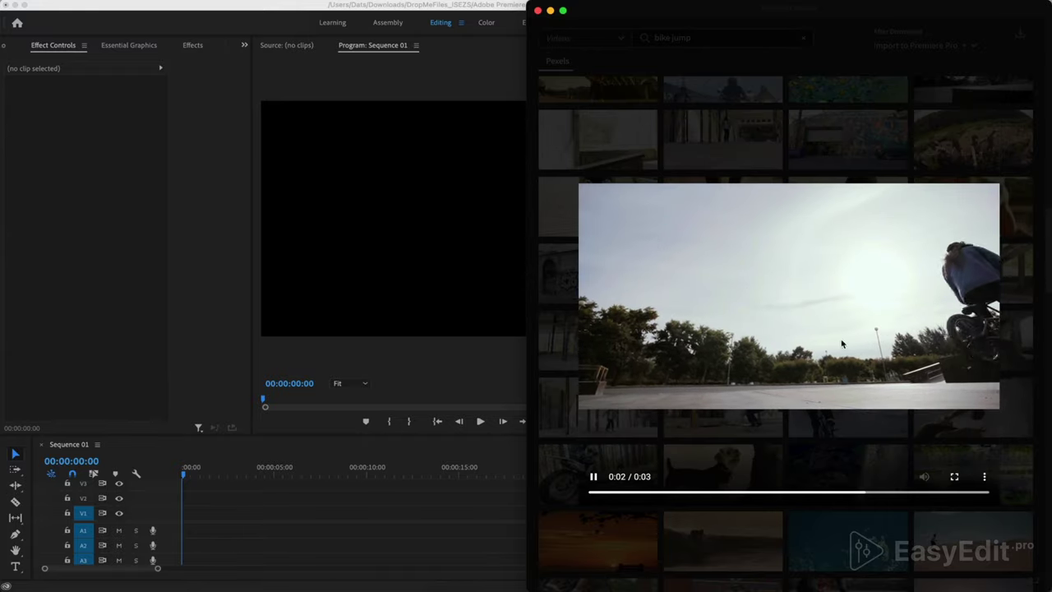
pyautogui.click(856, 532)
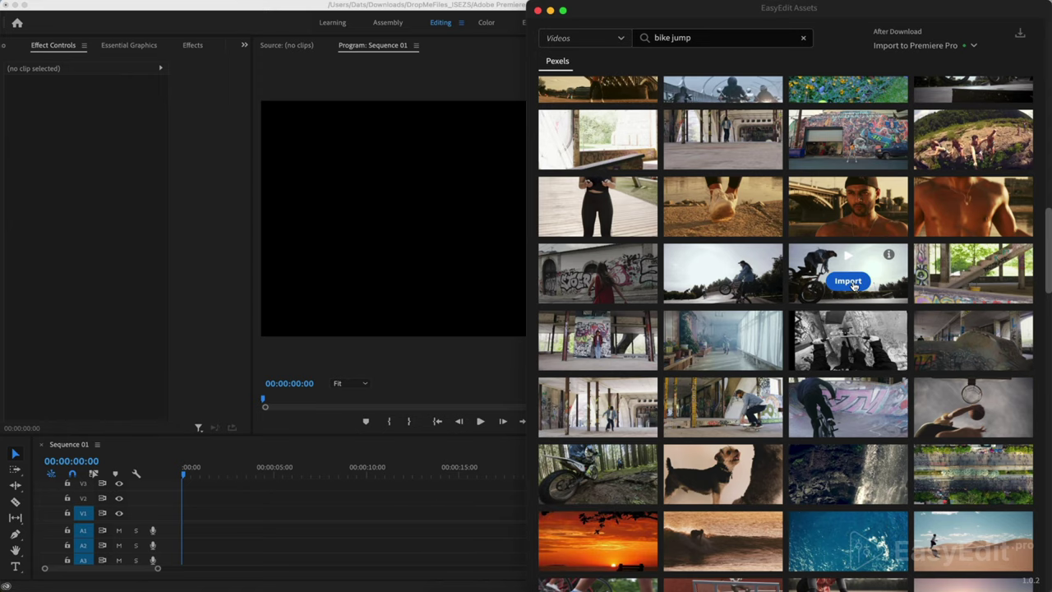
# Import the BMX clip 5445266_bdb710b762.mp4 onto V1 of Sequence 01 and zoom in on it.
pyautogui.click(851, 283)
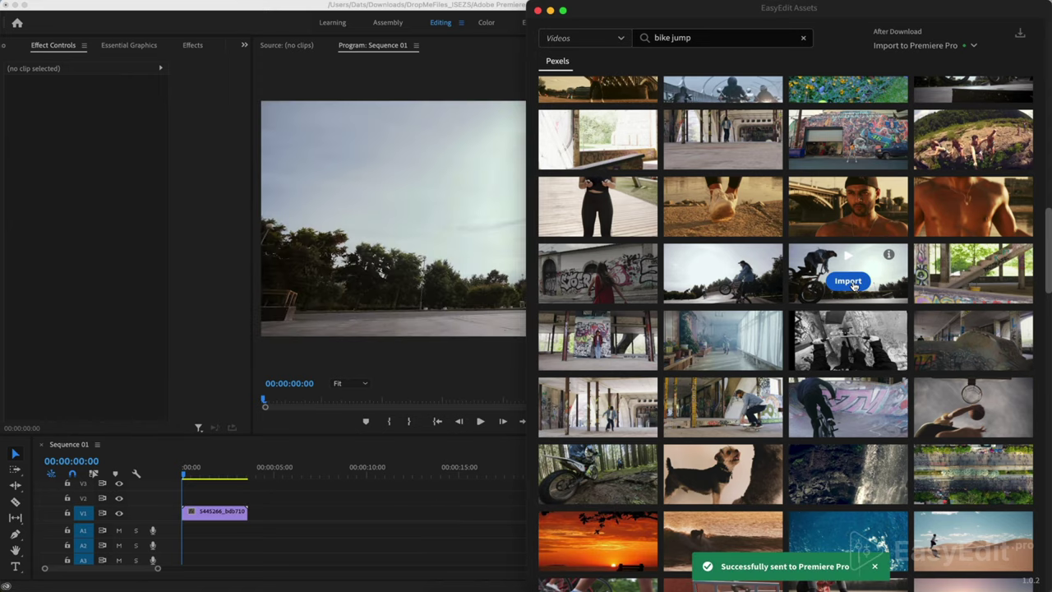
pyautogui.click(287, 500)
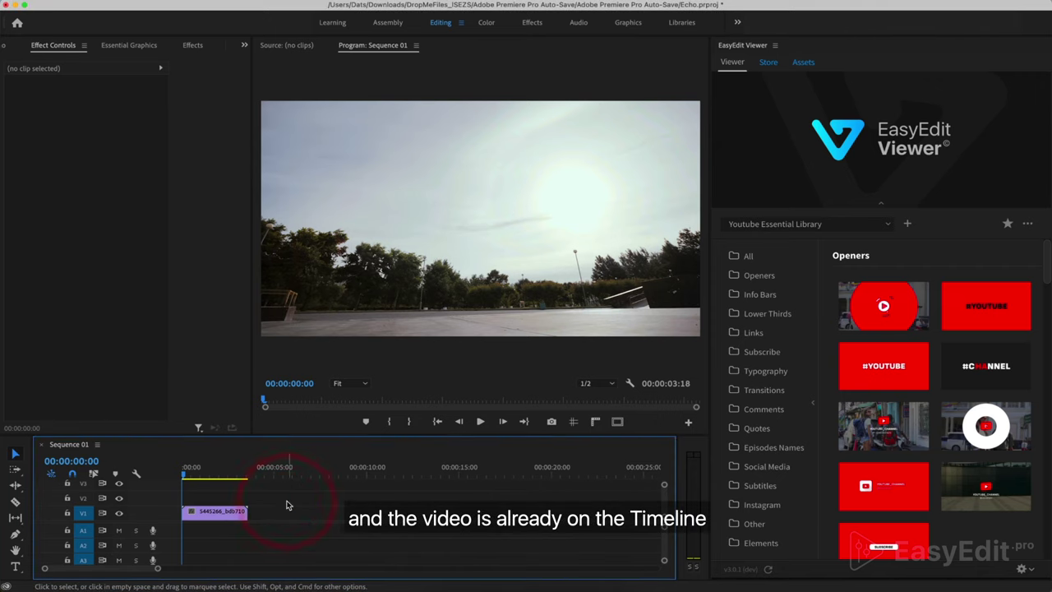
pyautogui.click(220, 516)
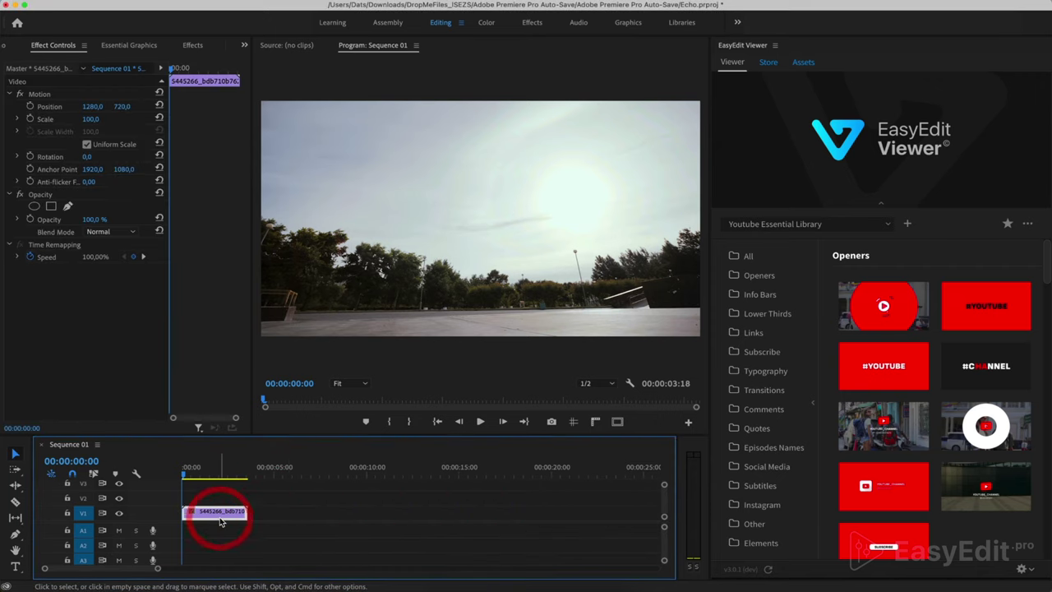
pyautogui.press('=')
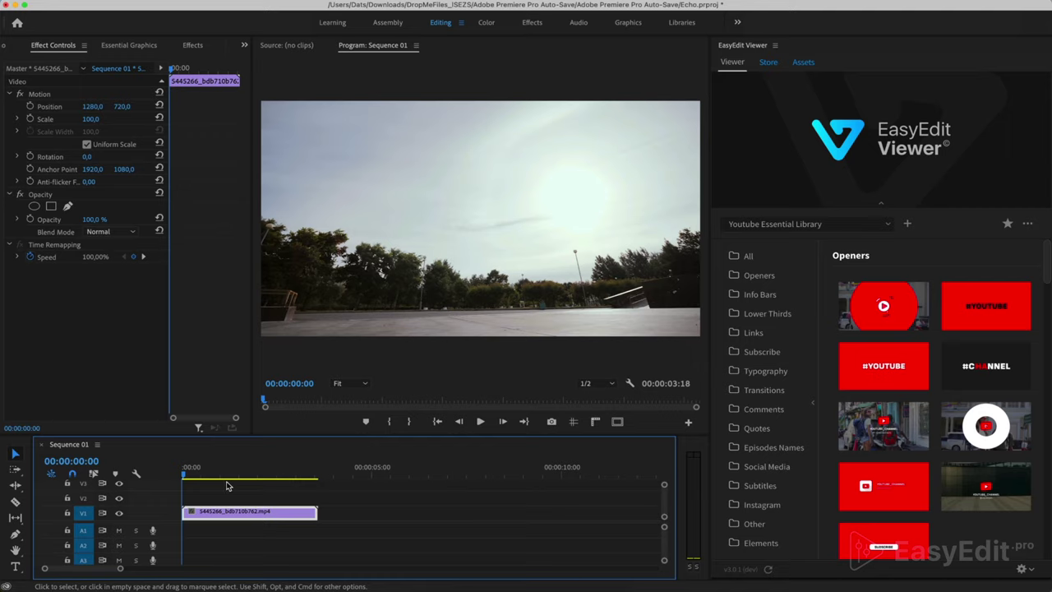
# Find Echo under Video Effects > Time, apply it to the BMX clip, and view Effect Controls.
pyautogui.click(193, 45)
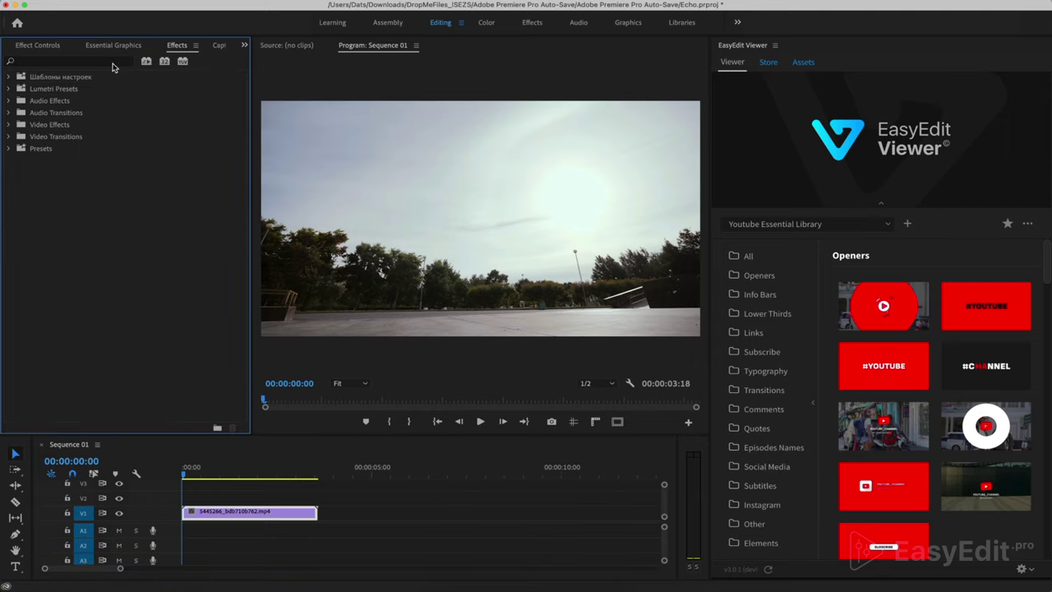
pyautogui.click(113, 62)
pyautogui.write('ec')
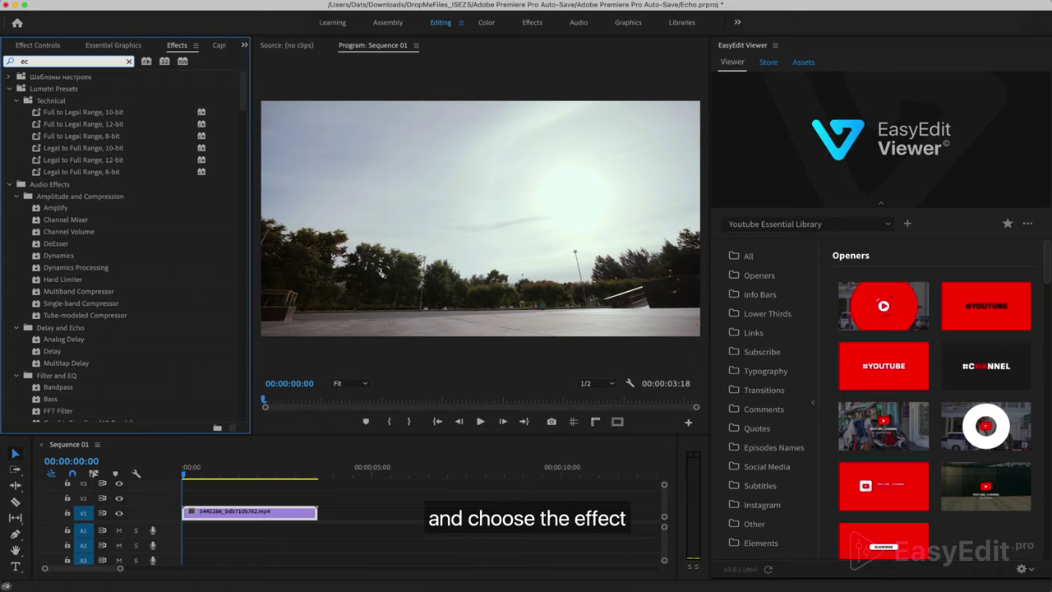
pyautogui.write('ho')
pyautogui.press('Return')
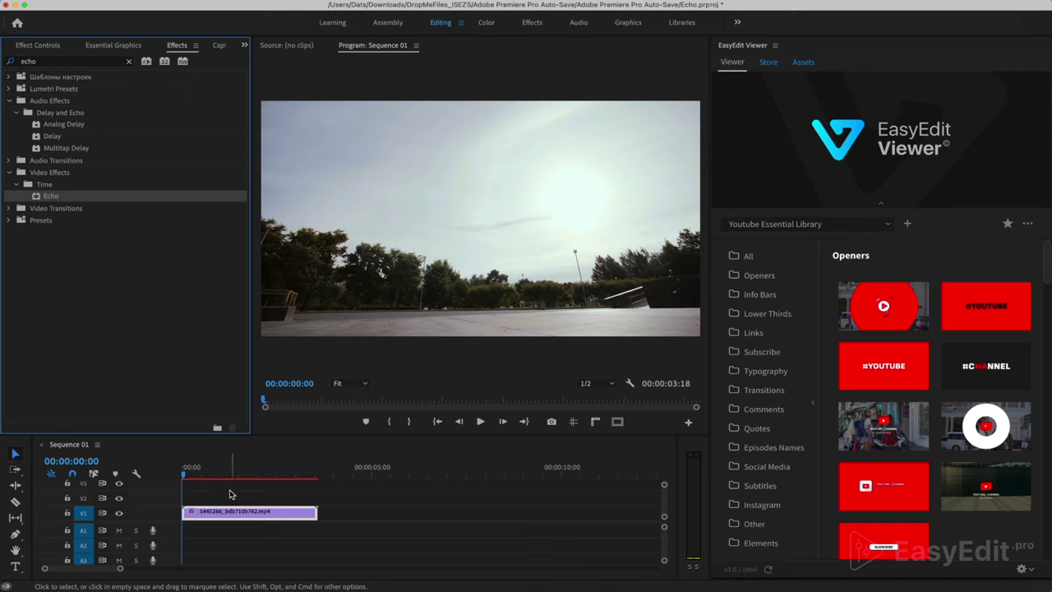
pyautogui.click(52, 47)
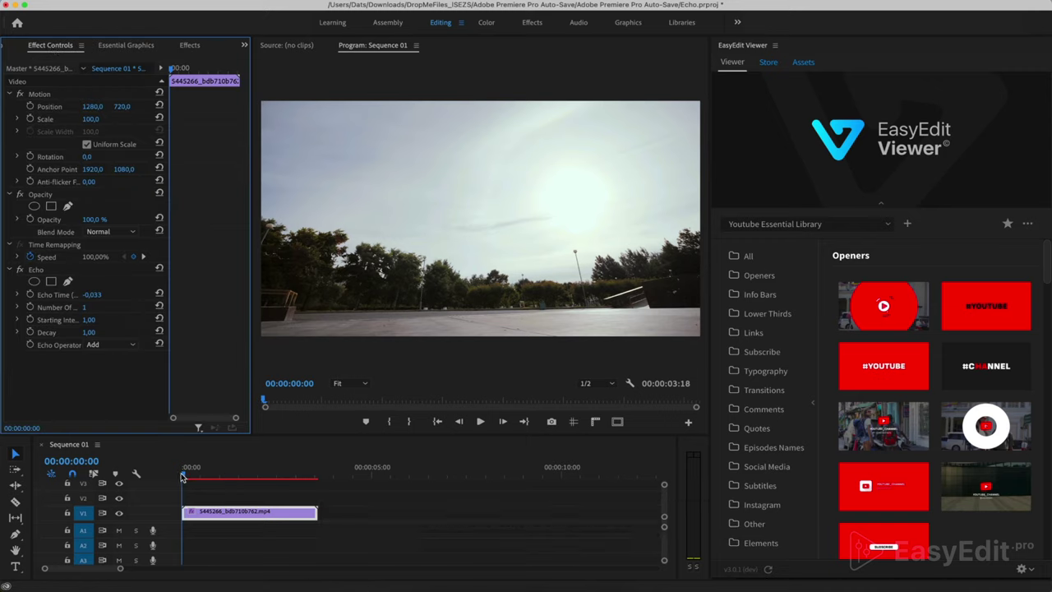
# At the mid-jump frame, try longer Echo Time offsets, then reset it to -0.033.
pyautogui.moveTo(182, 478); pyautogui.dragTo(240, 482)
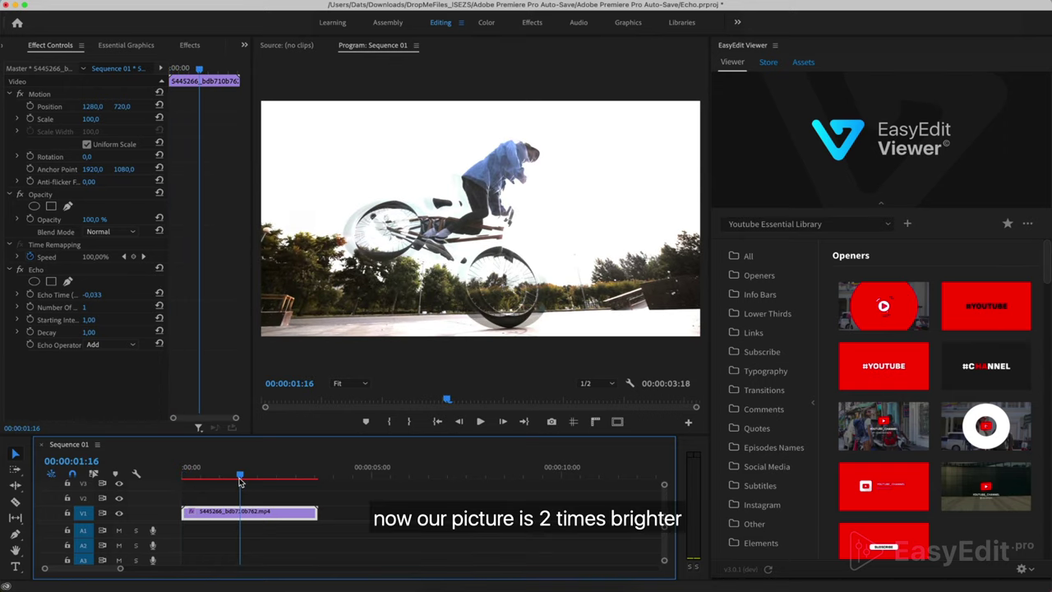
pyautogui.click(240, 481)
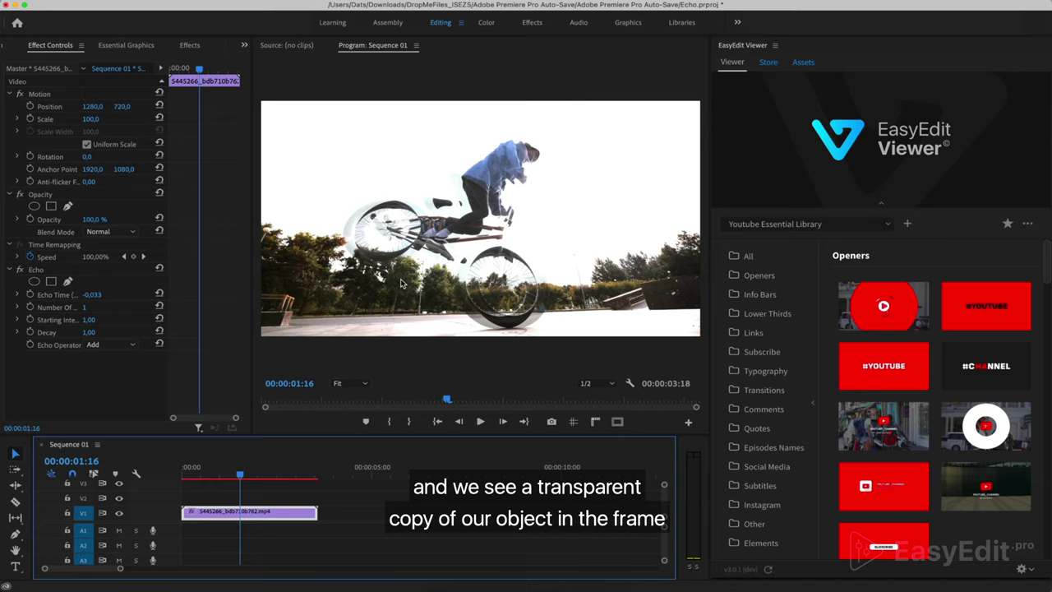
pyautogui.click(91, 298)
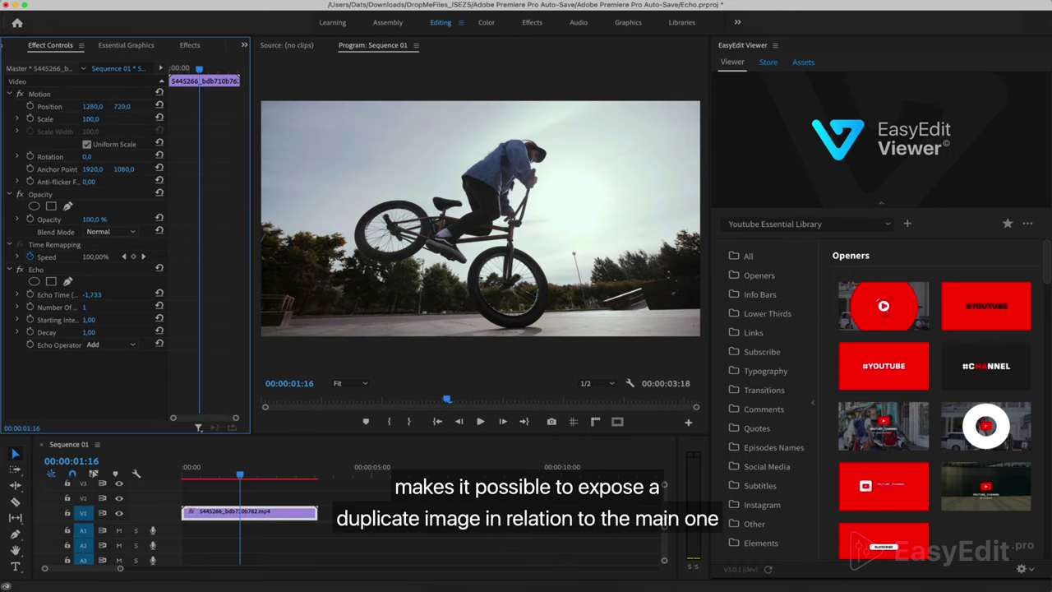
pyautogui.moveTo(92, 294)
pyautogui.mouseDown()
pyautogui.moveTo(66, 294)
pyautogui.moveTo(123, 295)
pyautogui.moveTo(97, 296)
pyautogui.mouseUp()
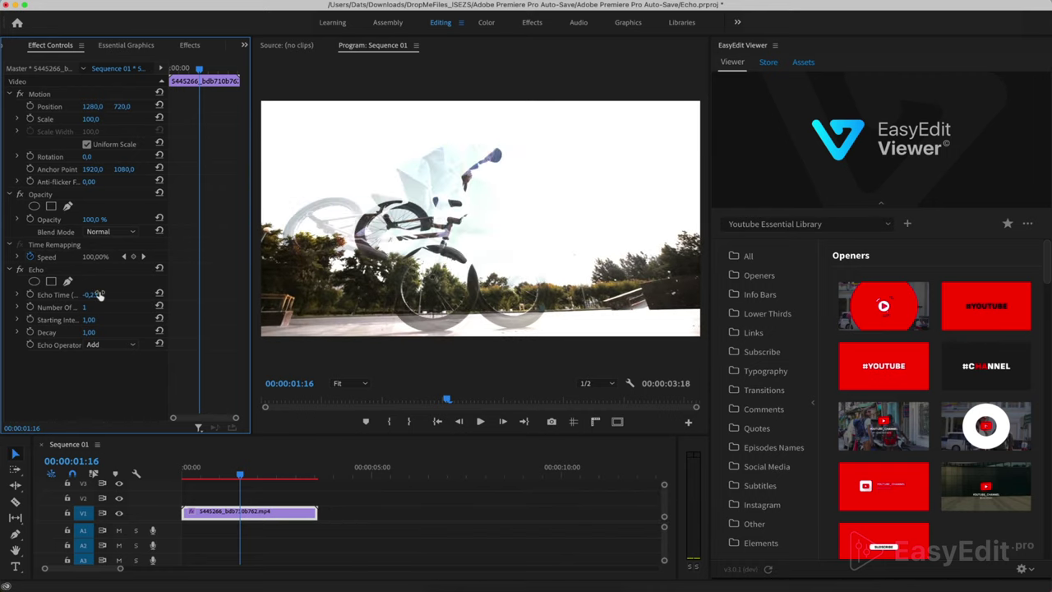
pyautogui.click(160, 295)
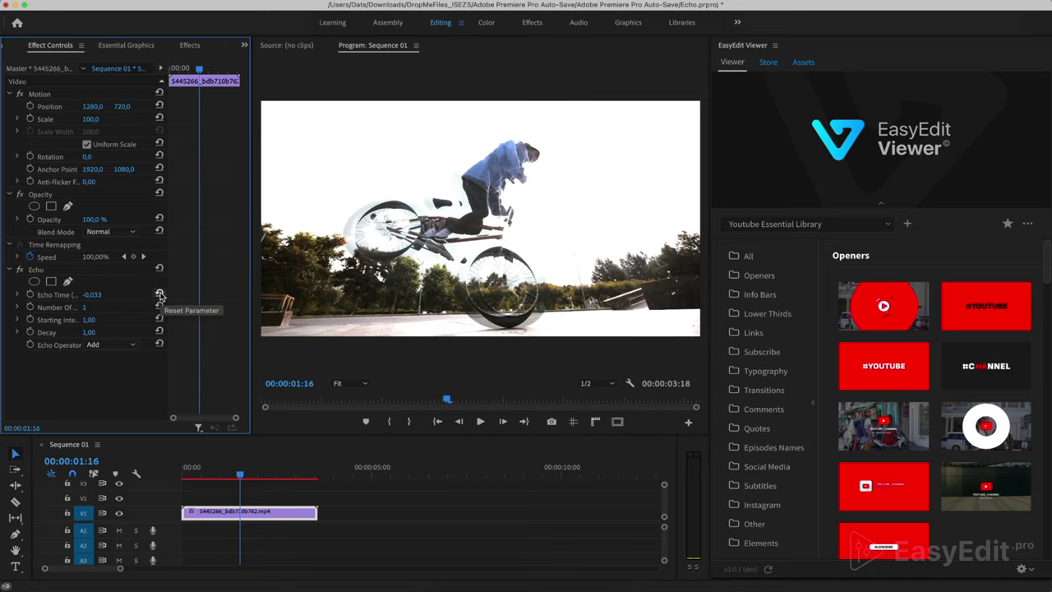
# Set Echo Operator to Maximum, test a positive Echo Time, then reset it to -0.033.
pyautogui.click(116, 346)
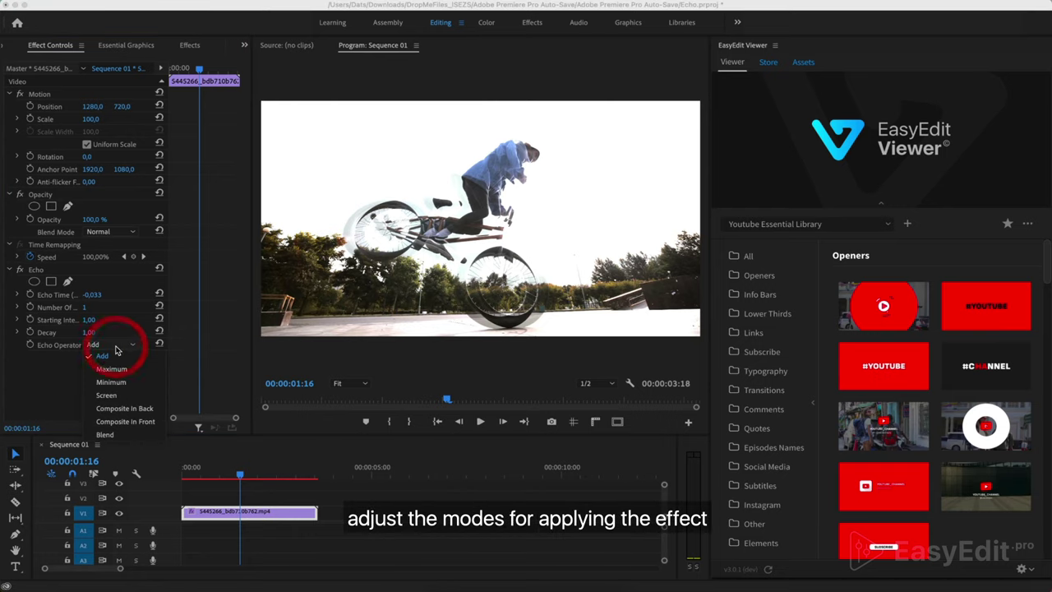
pyautogui.click(112, 369)
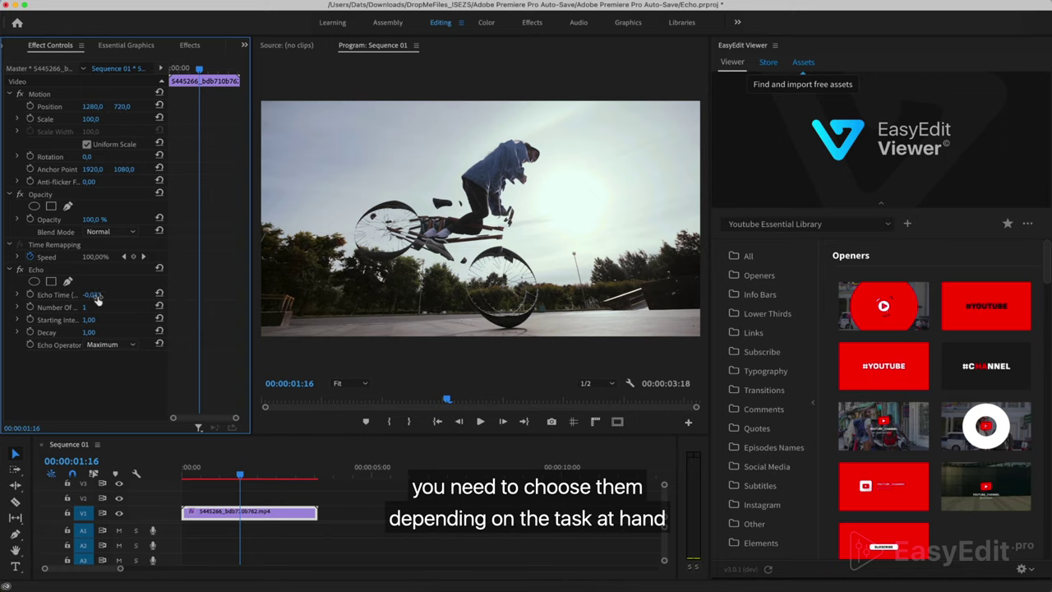
pyautogui.moveTo(91, 294)
pyautogui.mouseDown()
pyautogui.moveTo(132, 294)
pyautogui.moveTo(98, 296)
pyautogui.mouseUp()
pyautogui.click(158, 294)
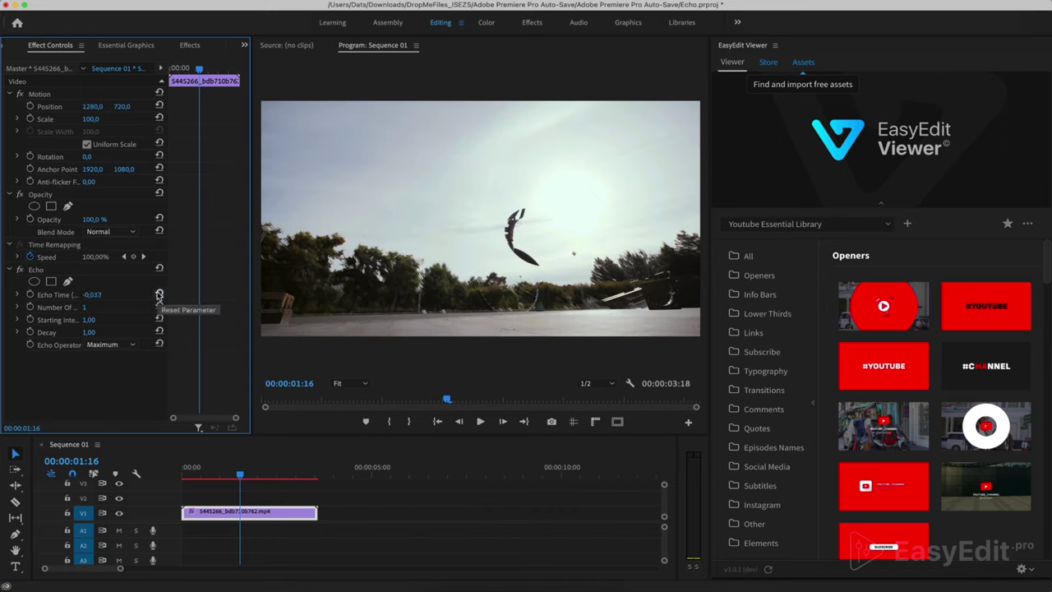
pyautogui.click(106, 344)
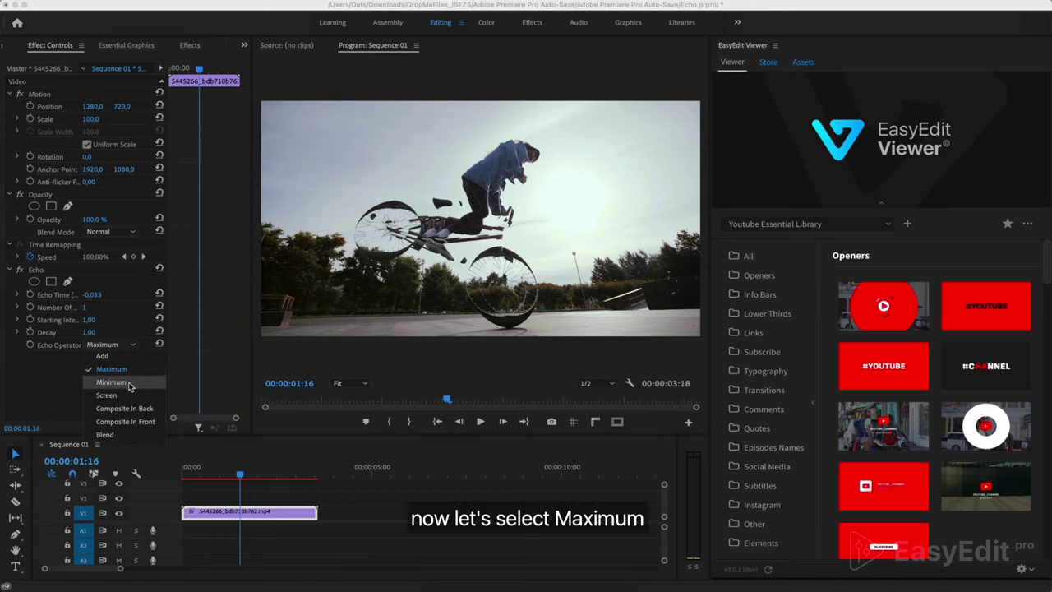
# Choose Minimum blending, drag Echo Time to -0.433, and enter Starting Intensity 0.30.
pyautogui.click(119, 383)
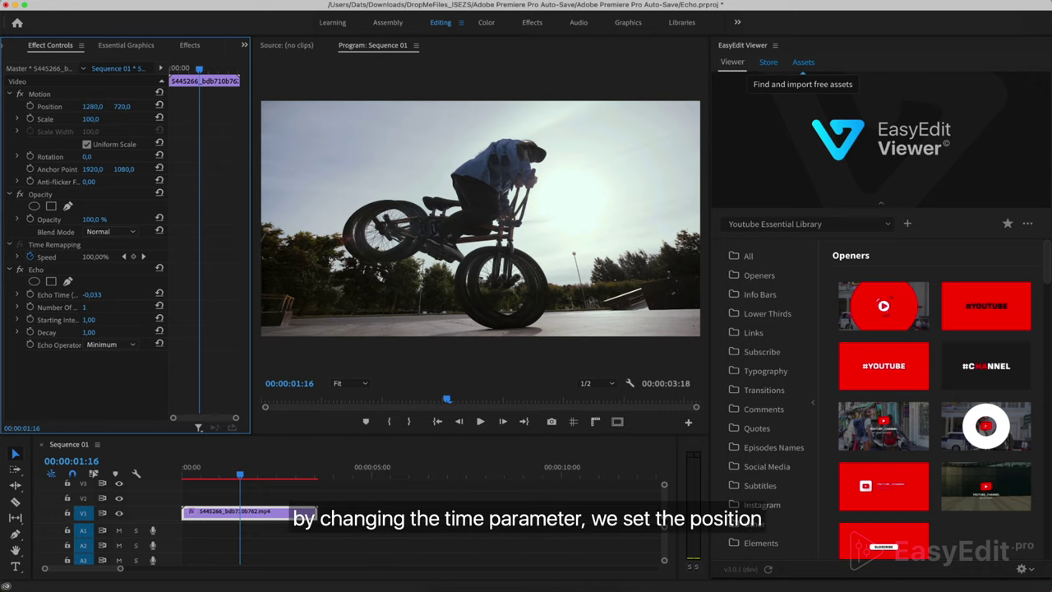
pyautogui.moveTo(92, 294); pyautogui.dragTo(66, 294)
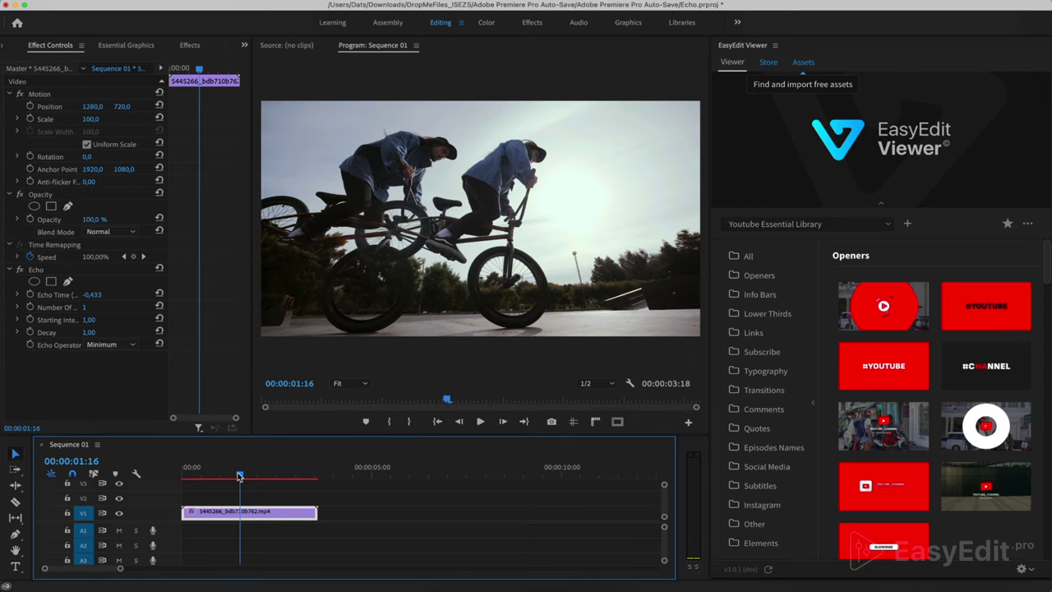
pyautogui.moveTo(240, 475)
pyautogui.mouseDown()
pyautogui.moveTo(225, 479)
pyautogui.moveTo(250, 482)
pyautogui.mouseUp()
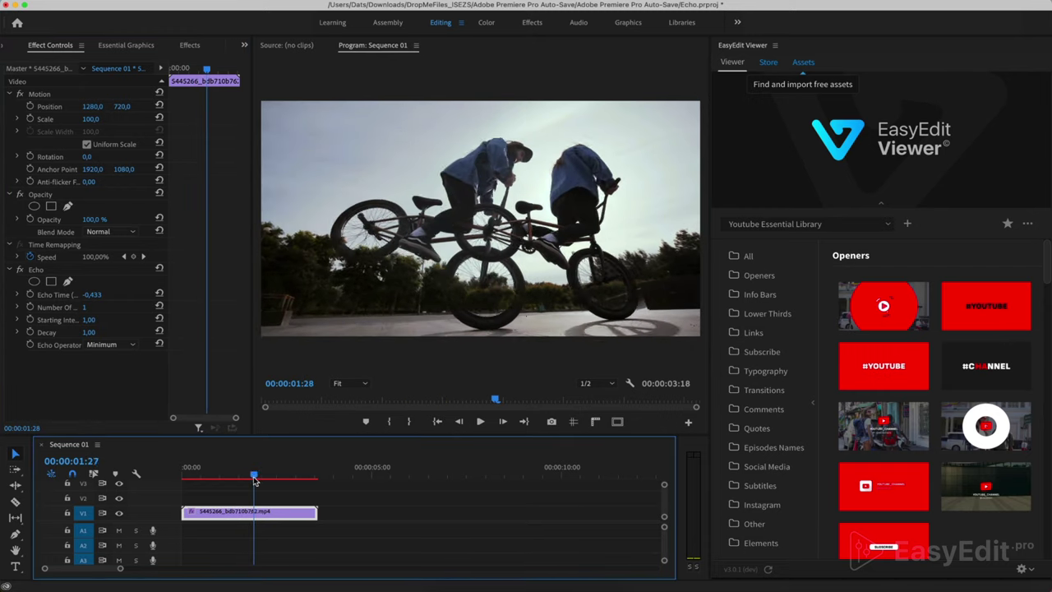
pyautogui.click(251, 481)
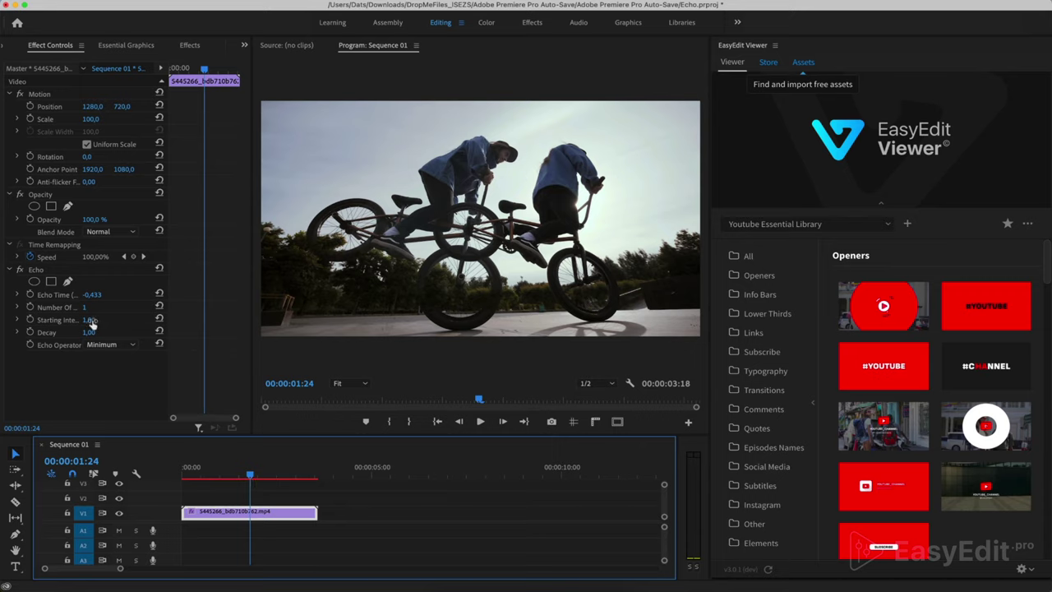
pyautogui.write('0,3')
pyautogui.press('Return')
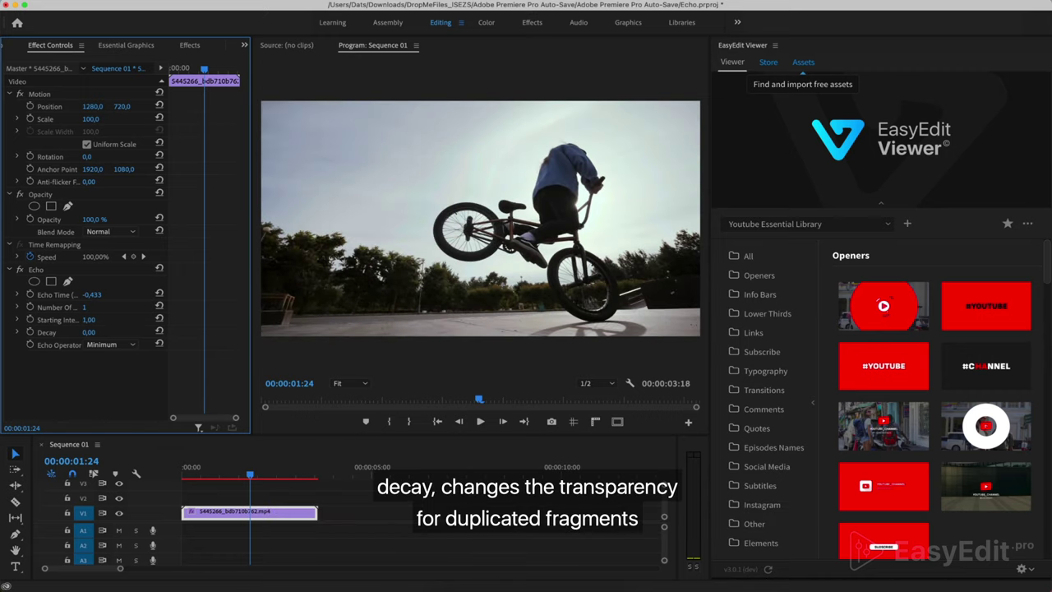
# Drag Echo Decay down to 0.40 and scrub back to view the faint ghost rider.
pyautogui.moveTo(87, 332); pyautogui.dragTo(65, 332)
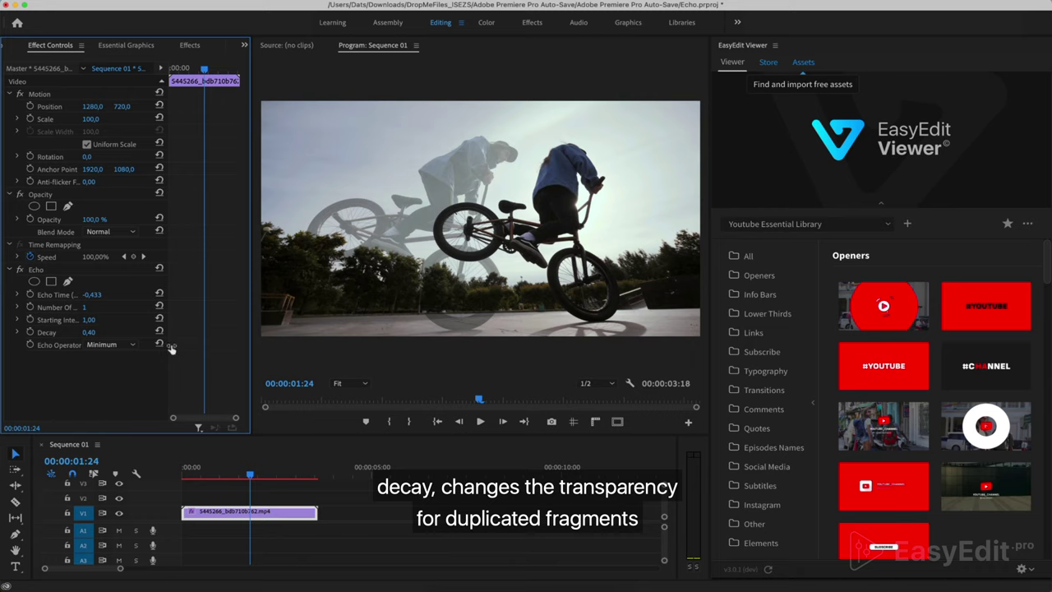
pyautogui.moveTo(249, 475)
pyautogui.mouseDown()
pyautogui.moveTo(222, 476)
pyautogui.moveTo(251, 477)
pyautogui.mouseUp()
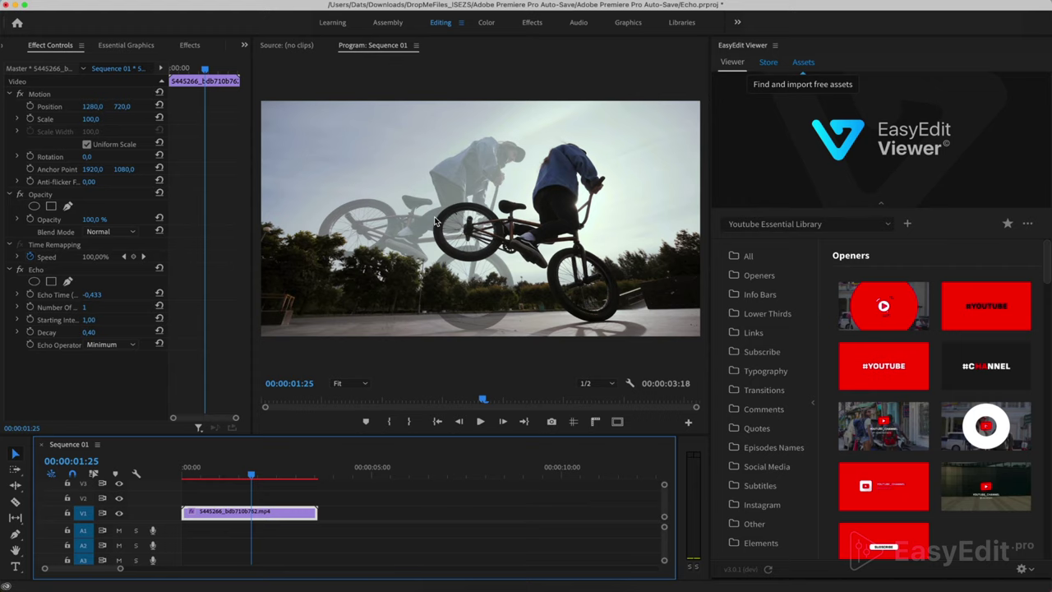
# Restore Echo Decay to 1.00 and set Number Of Echoes to 2.
pyautogui.write('1')
pyautogui.press('Return')
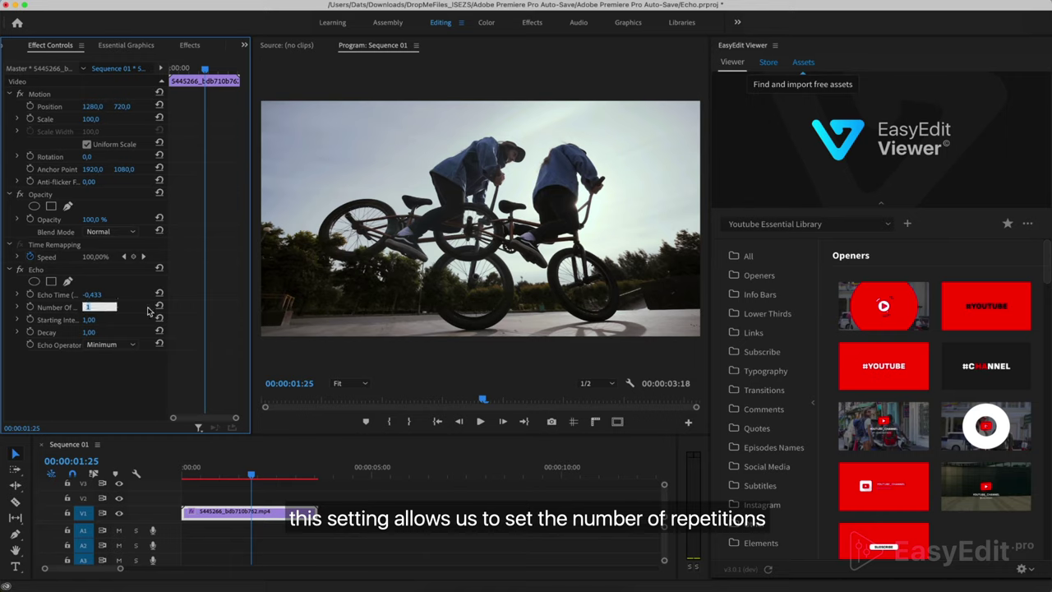
pyautogui.write('2')
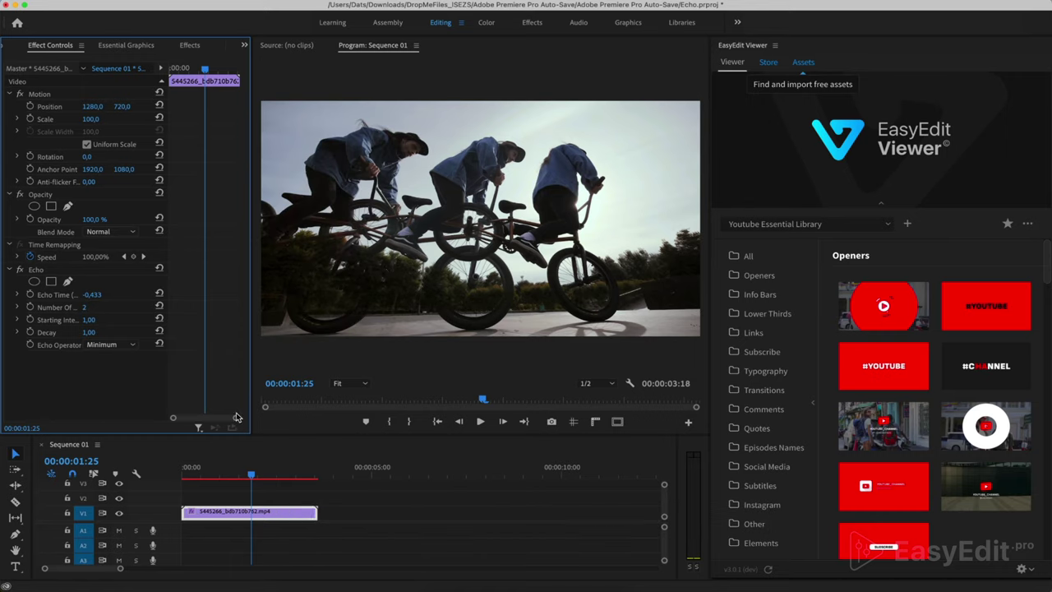
# Set Echo Time to 0.667 and scrub the jump to see ghosts leading the rider.
pyautogui.click(258, 475)
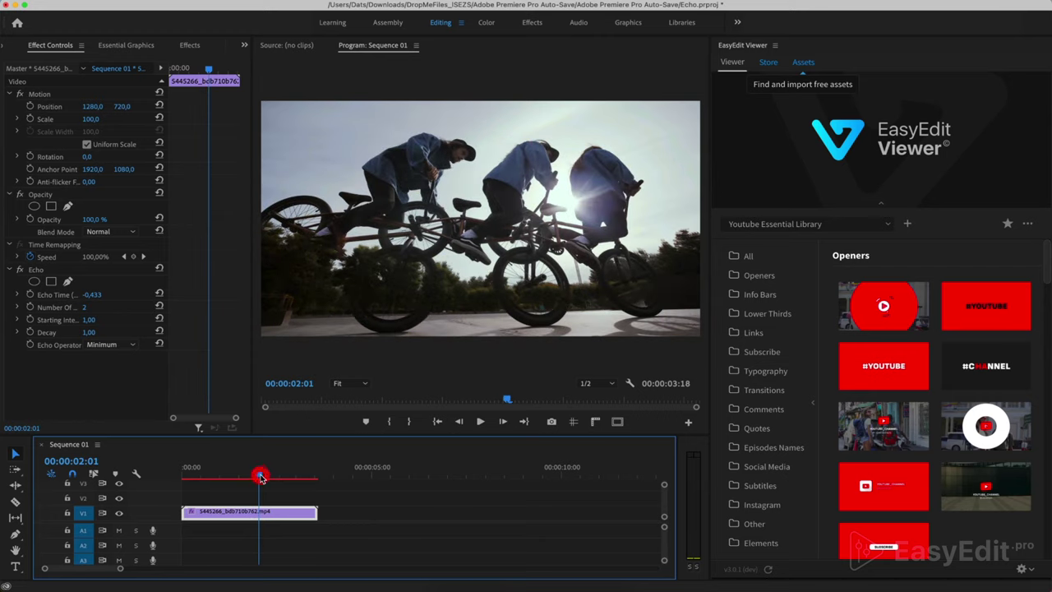
pyautogui.click(95, 295)
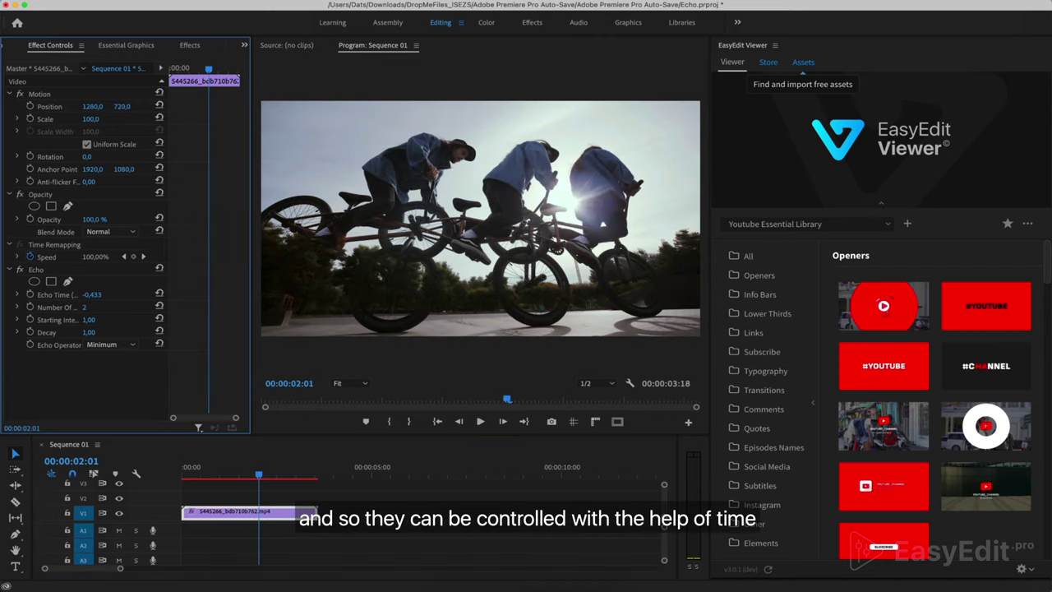
pyautogui.moveTo(91, 294); pyautogui.dragTo(149, 315)
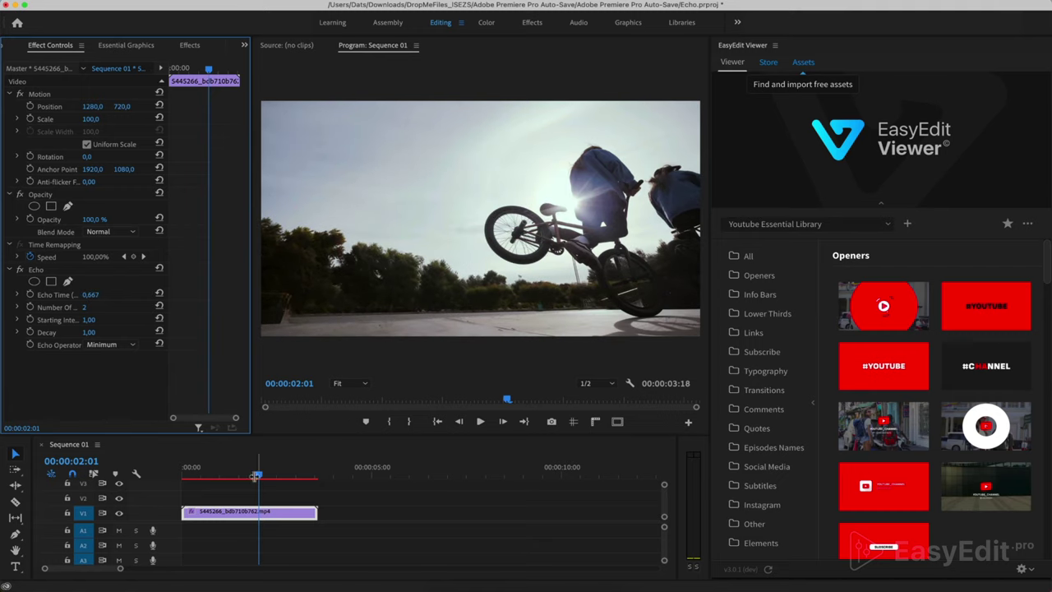
pyautogui.moveTo(256, 477); pyautogui.dragTo(231, 481)
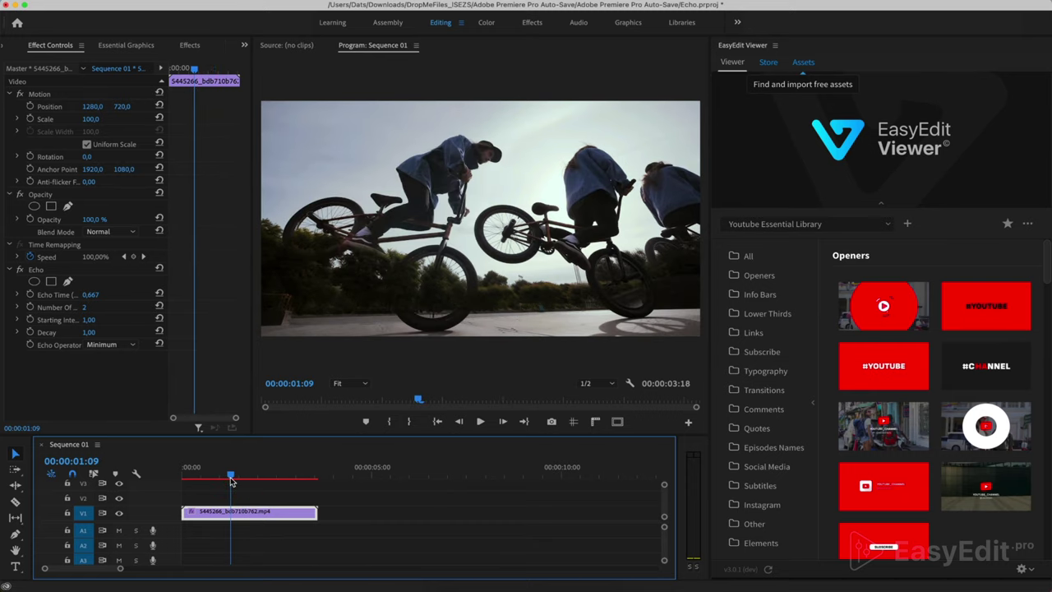
# Reset Echo Time to -0.033 and set Number Of Echoes to 4.
pyautogui.click(106, 305)
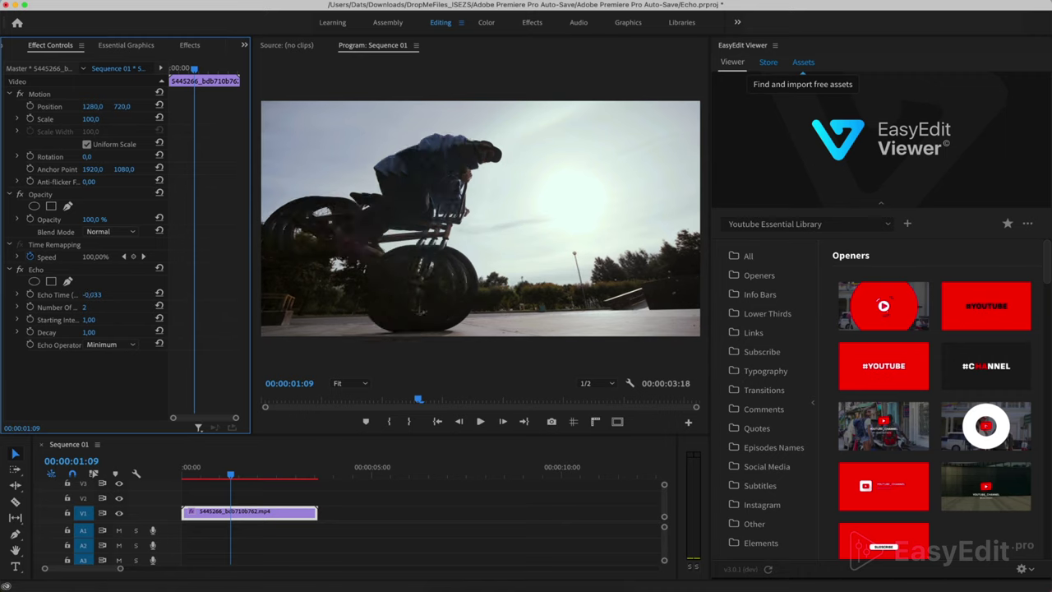
pyautogui.click(158, 295)
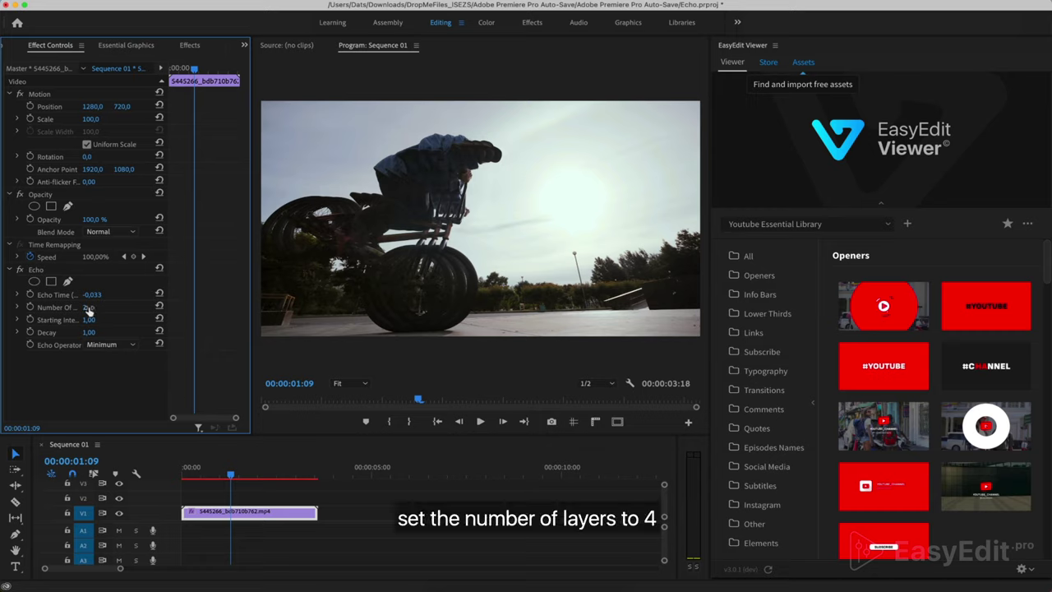
pyautogui.write('4')
pyautogui.press('Return')
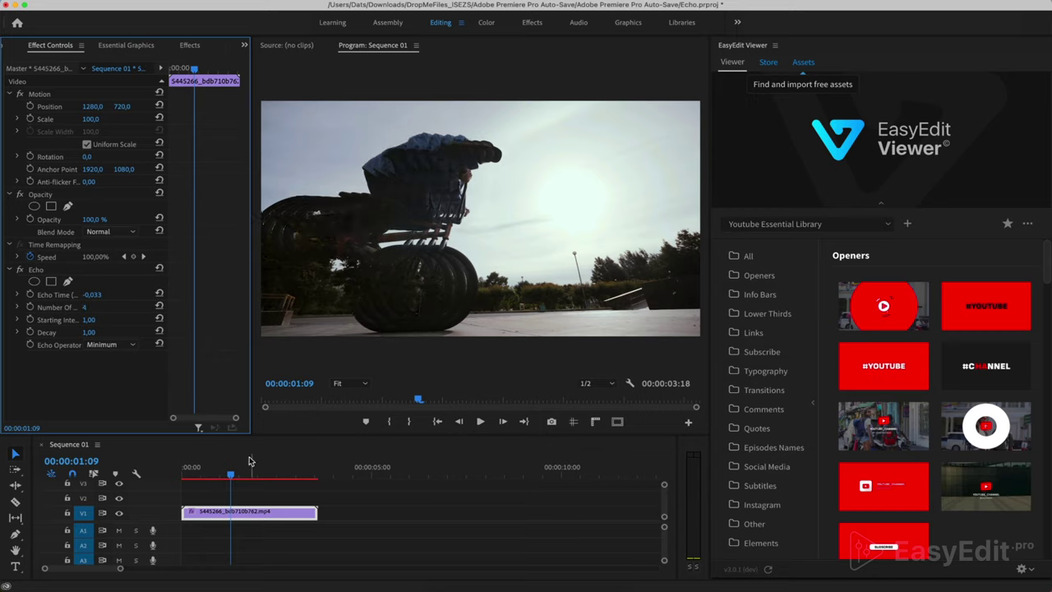
# Play the jump, drag Echo Time to -0.733, and scrub to review the rider copies.
pyautogui.moveTo(231, 477); pyautogui.dragTo(219, 480)
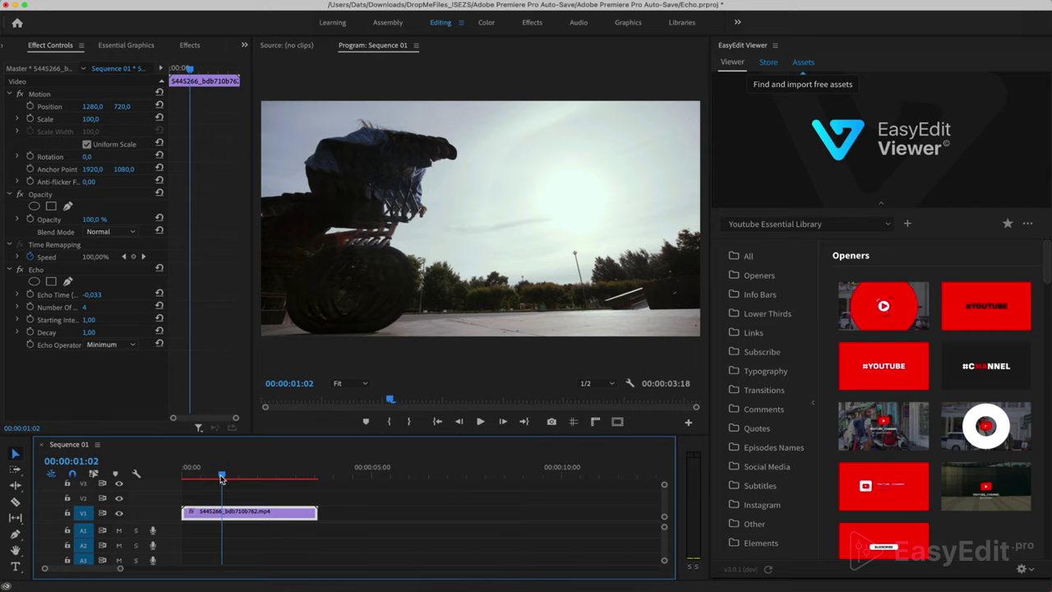
pyautogui.press('space')
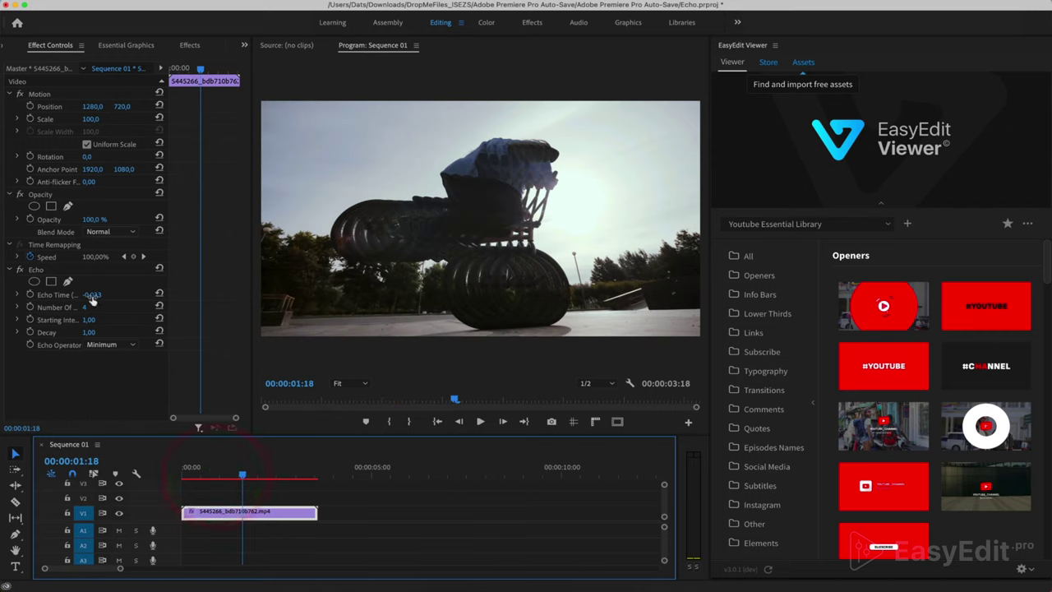
pyautogui.moveTo(92, 294)
pyautogui.mouseDown()
pyautogui.moveTo(32, 294)
pyautogui.moveTo(124, 295)
pyautogui.moveTo(82, 294)
pyautogui.moveTo(97, 295)
pyautogui.mouseUp()
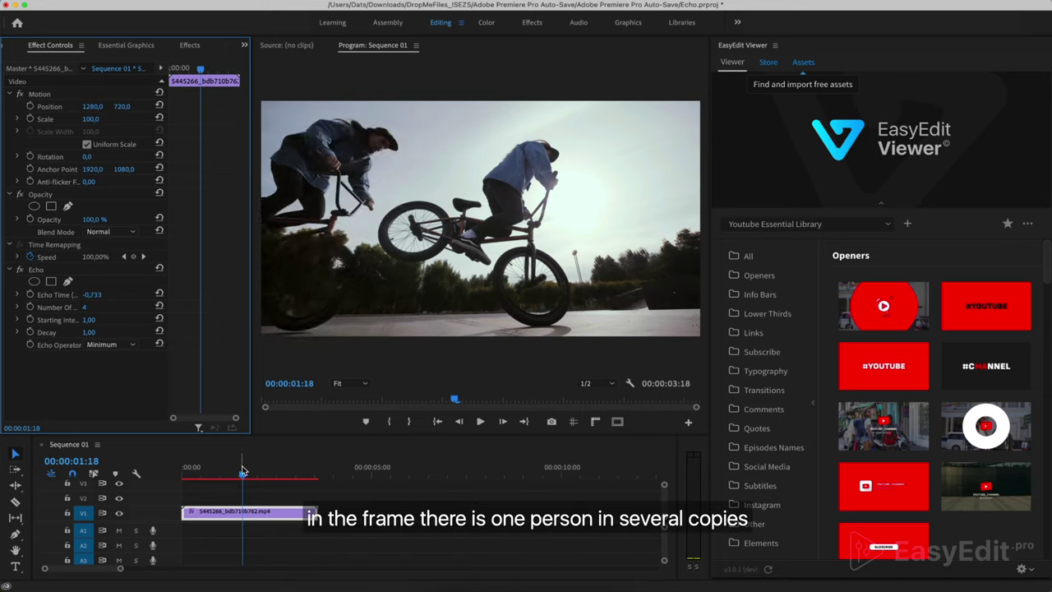
pyautogui.moveTo(243, 471)
pyautogui.mouseDown()
pyautogui.moveTo(209, 482)
pyautogui.moveTo(309, 475)
pyautogui.mouseUp()
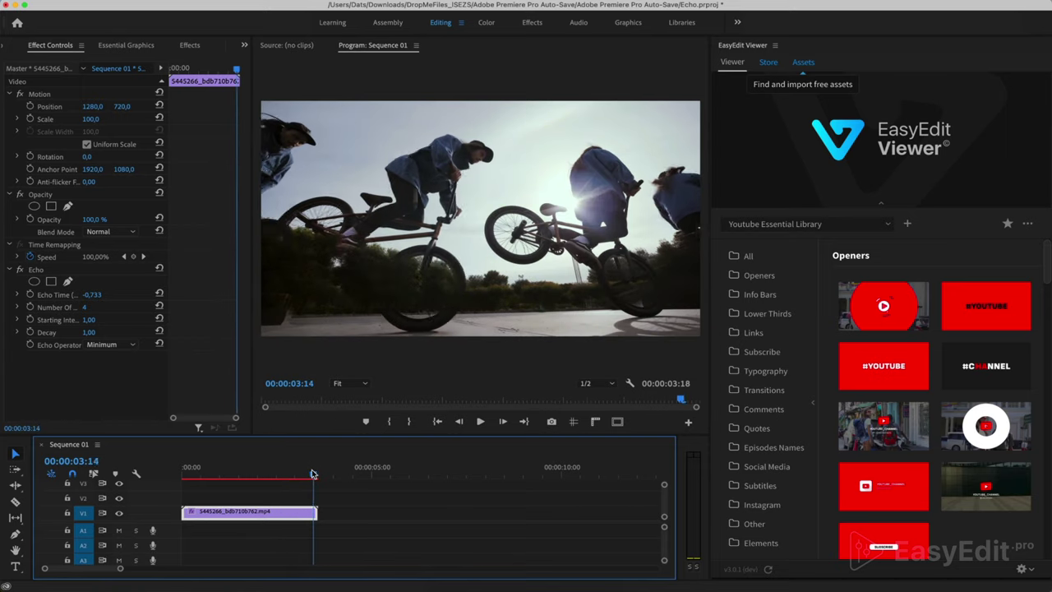
# Place the playhead near the clip's end and render a preview of the echo sequence.
pyautogui.click(314, 473)
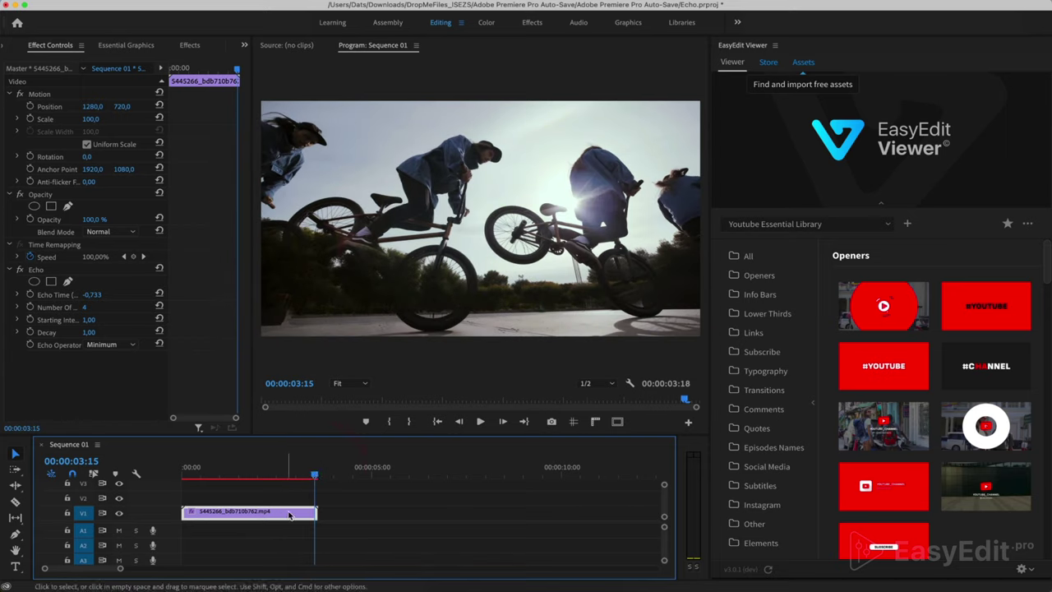
pyautogui.press('Return')
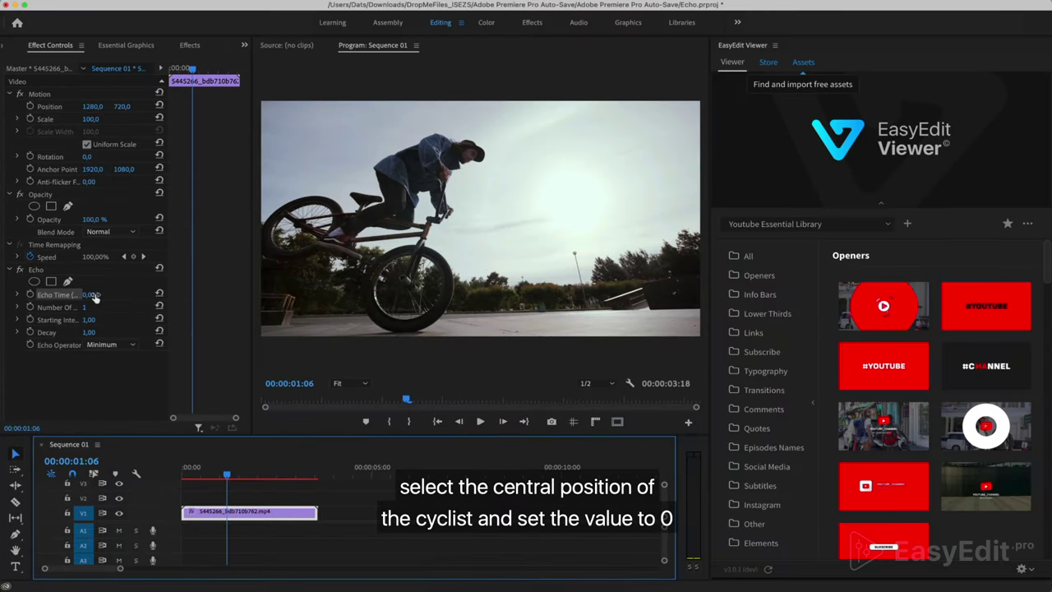
# Set Echo Time to 0 and keyframe it at the rider's central position.
pyautogui.click(93, 294)
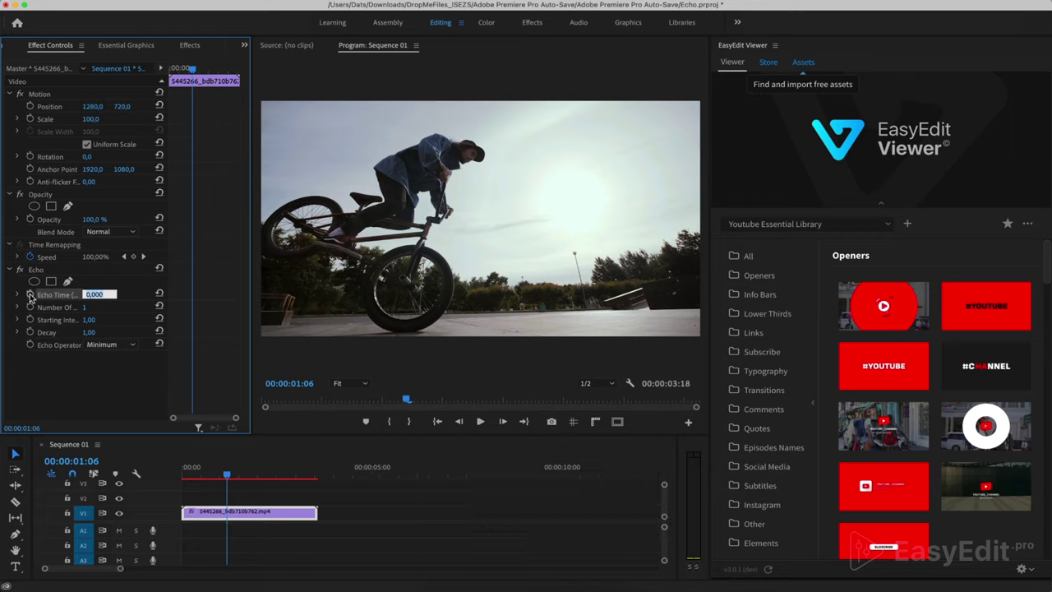
pyautogui.click(29, 295)
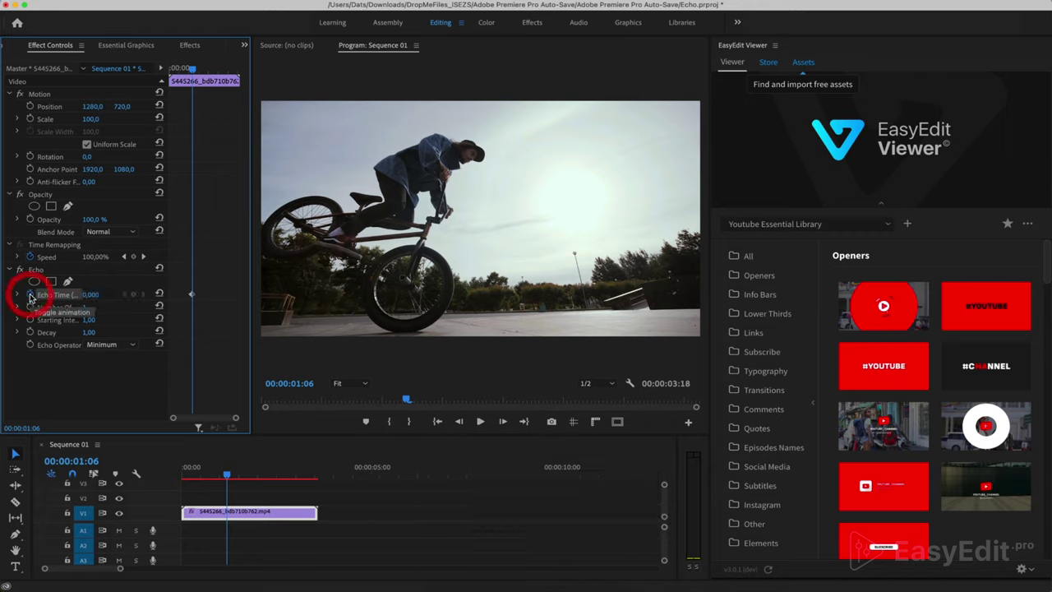
pyautogui.click(192, 298)
pyautogui.click(201, 297)
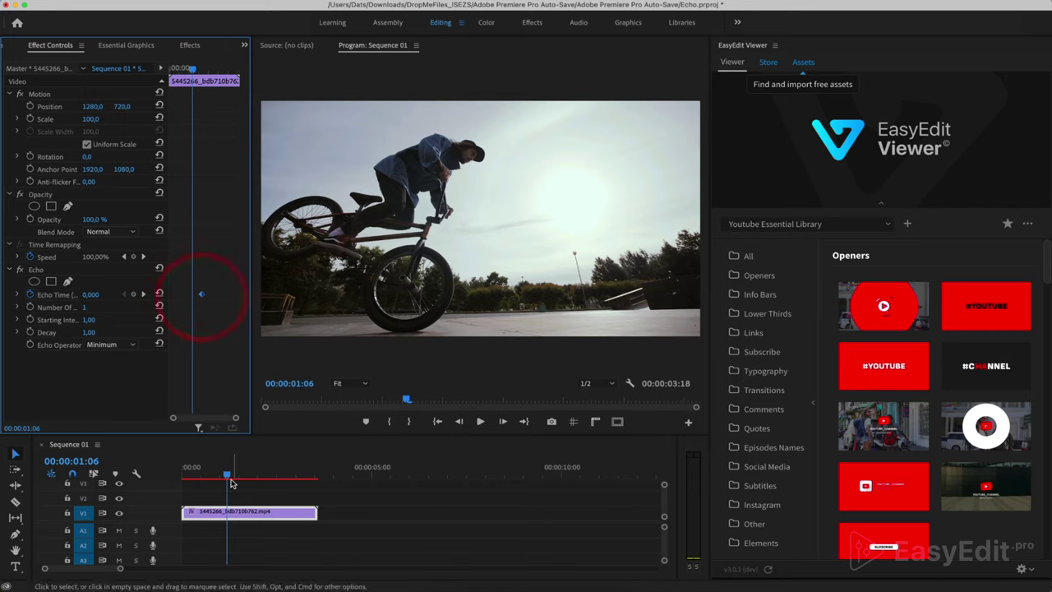
# Add an Echo Time keyframe of -0.700 a few frames before the centre.
pyautogui.moveTo(227, 475); pyautogui.dragTo(246, 475)
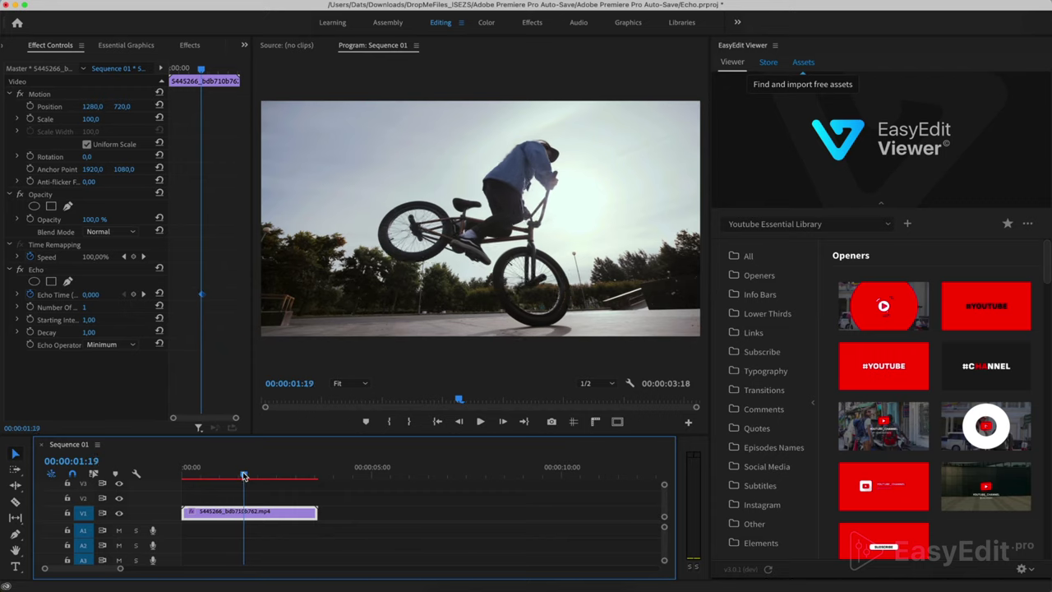
pyautogui.moveTo(245, 475); pyautogui.dragTo(217, 477)
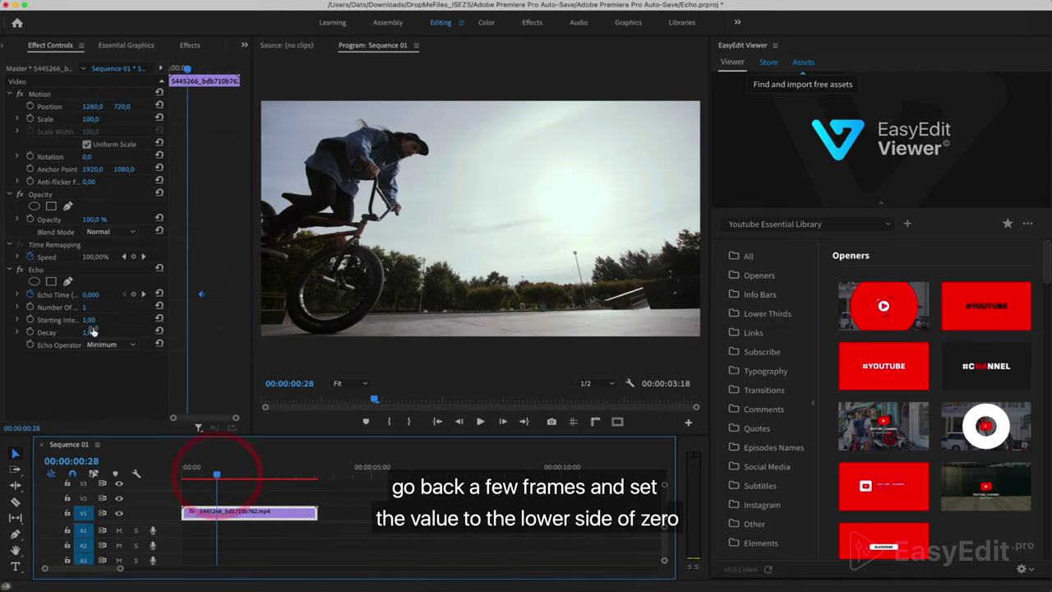
pyautogui.click(134, 294)
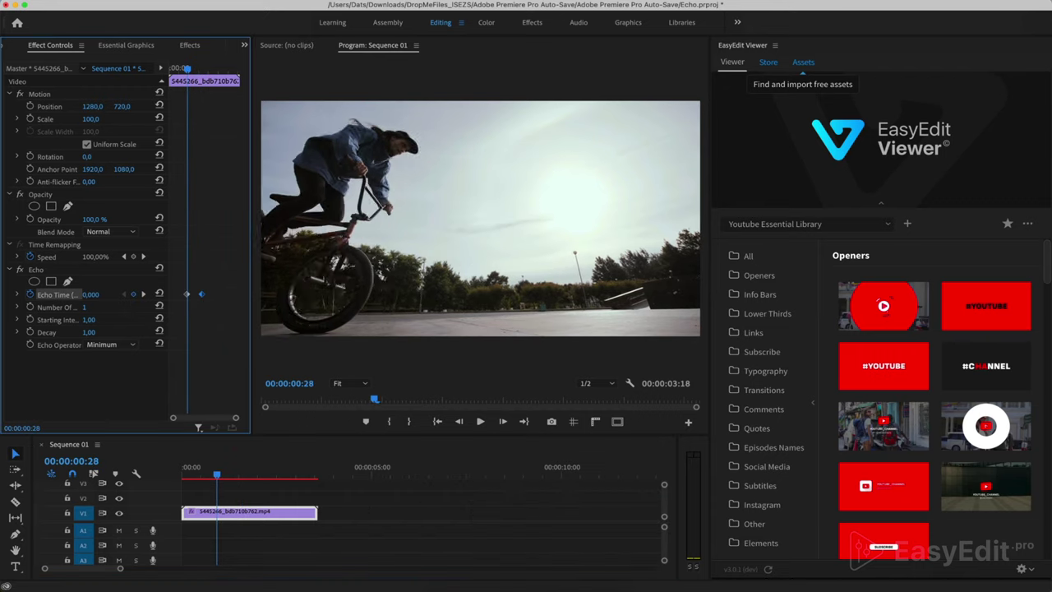
pyautogui.moveTo(90, 294); pyautogui.dragTo(66, 294)
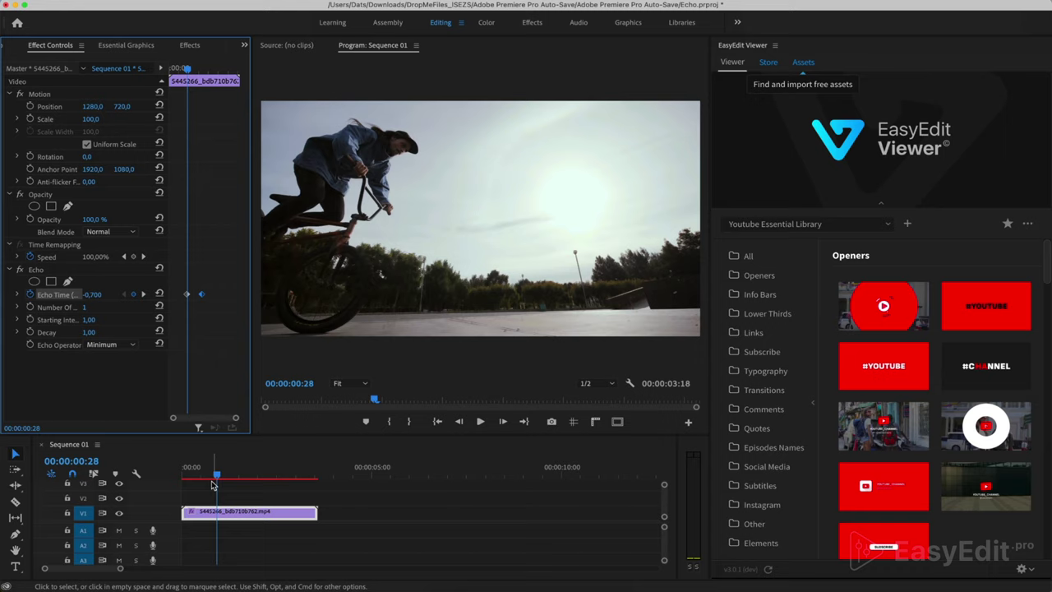
pyautogui.moveTo(216, 477)
pyautogui.mouseDown()
pyautogui.moveTo(184, 481)
pyautogui.moveTo(246, 476)
pyautogui.mouseUp()
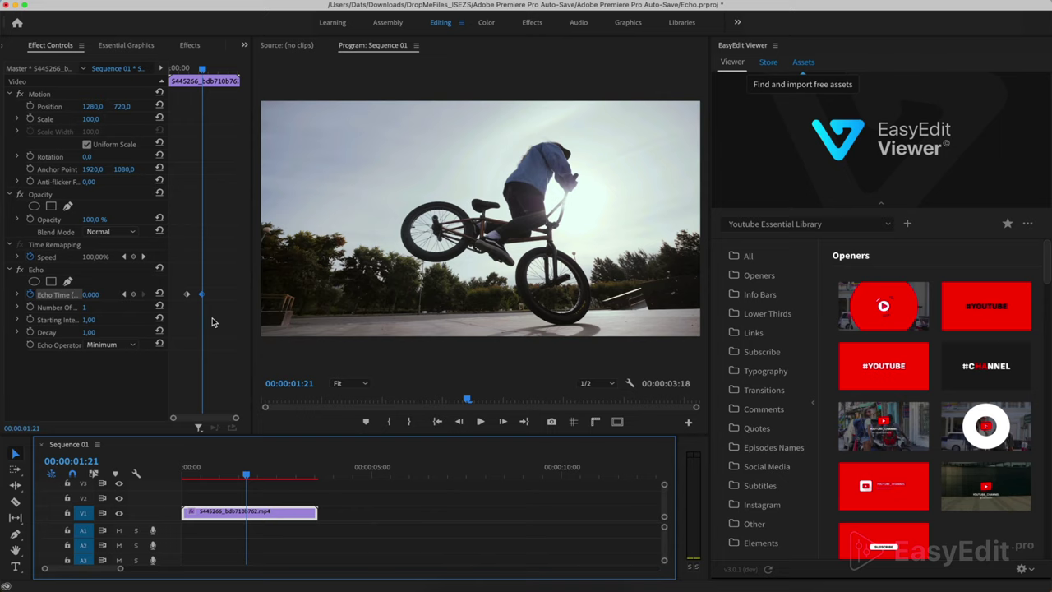
# Keyframe Echo Time at 0.600 a few frames after the centre.
pyautogui.press('Right')
pyautogui.press('Right')
pyautogui.press('Right')
pyautogui.press('Right')
pyautogui.press('Right')
pyautogui.press('Right')
pyautogui.press('Right')
pyautogui.press('Right')
pyautogui.press('Right')
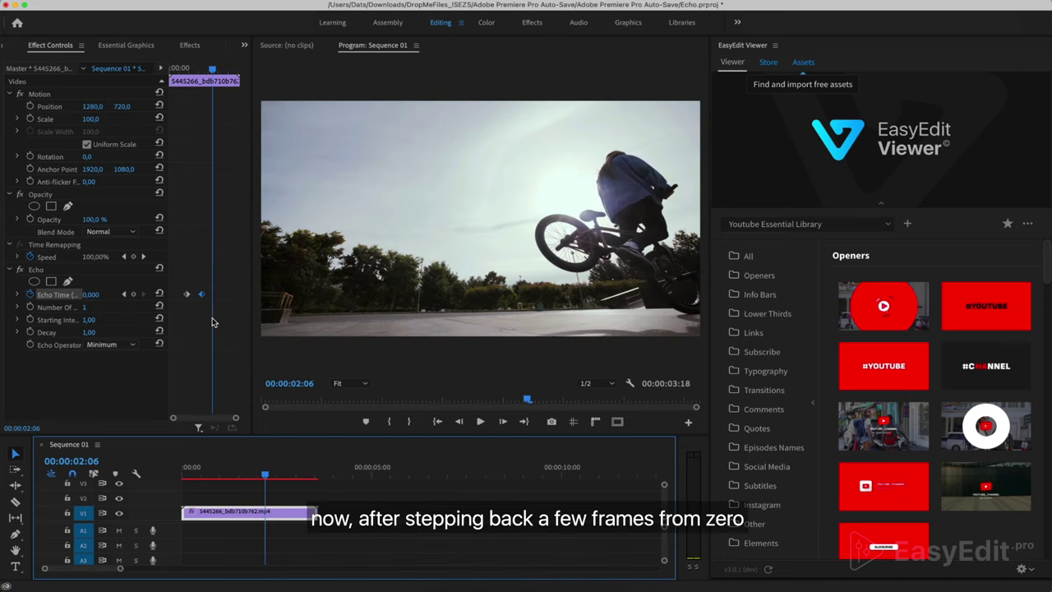
pyautogui.press('Left')
pyautogui.press('Left')
pyautogui.press('Left')
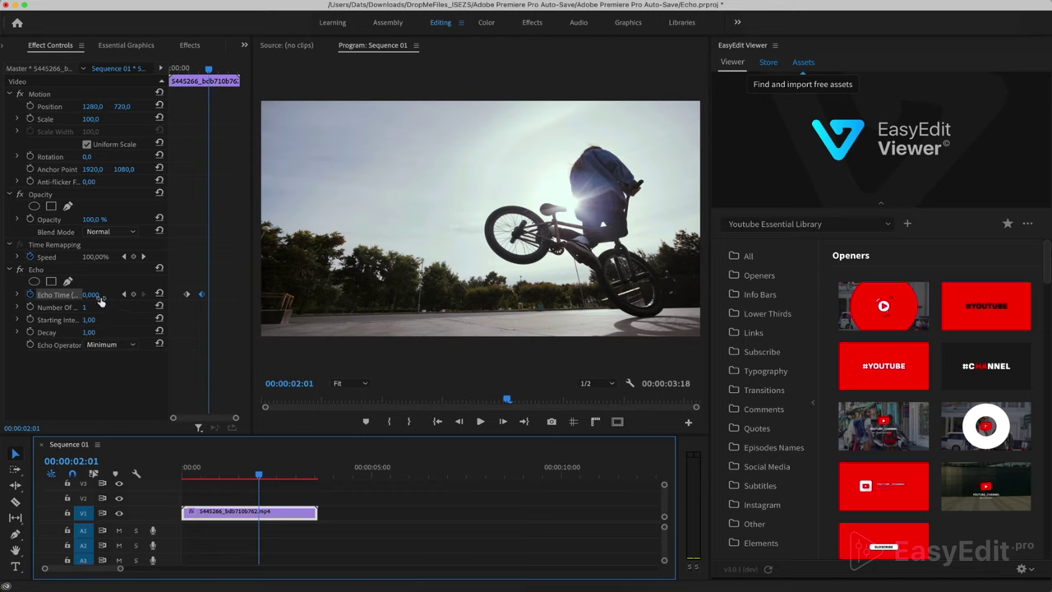
pyautogui.moveTo(92, 294); pyautogui.dragTo(124, 294)
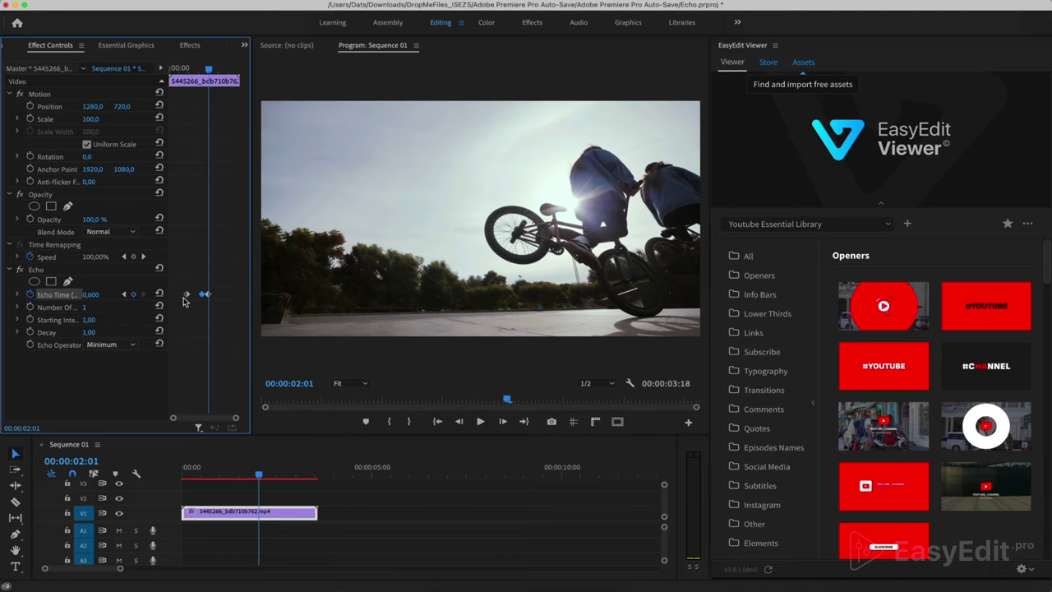
# Select the earliest Echo Time keyframe and return the playhead to 00:18.
pyautogui.click(187, 296)
pyautogui.click(190, 295)
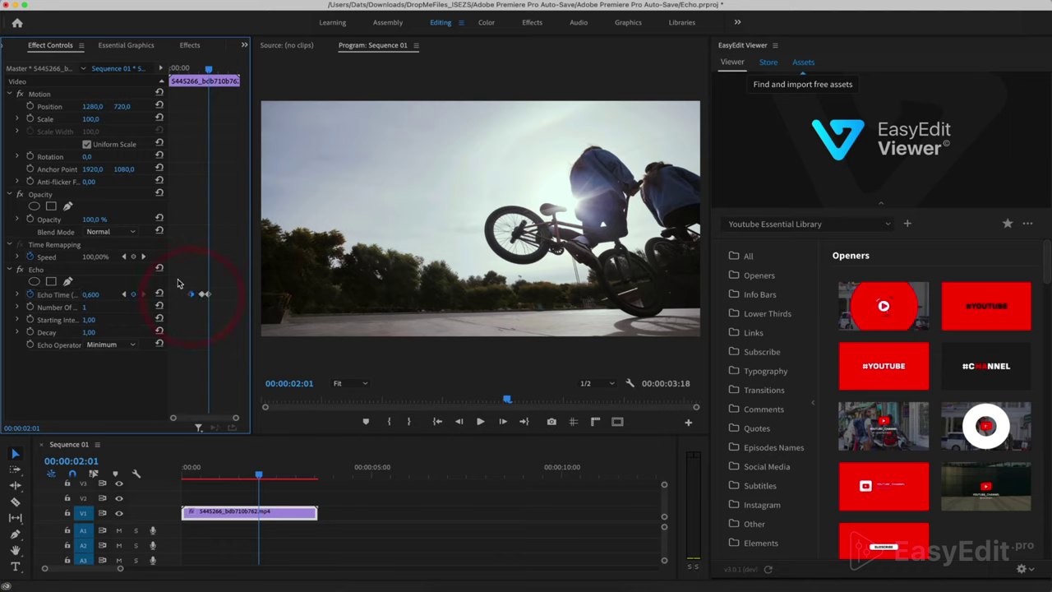
pyautogui.click(213, 305)
pyautogui.click(196, 298)
pyautogui.click(205, 475)
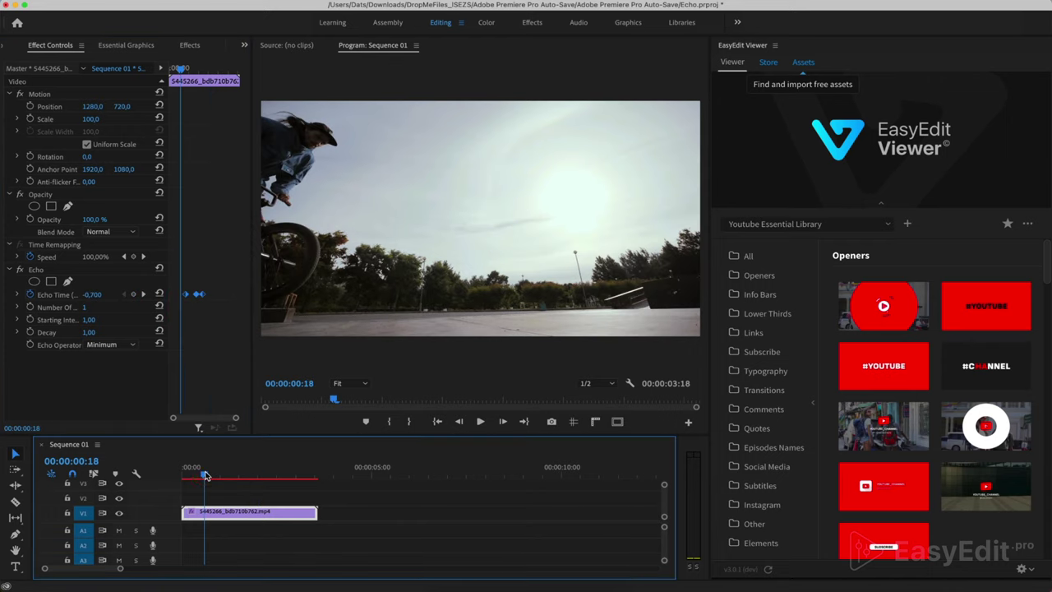
# Render the work area preview of the three-keyframe Echo Time animation.
pyautogui.press('Return')
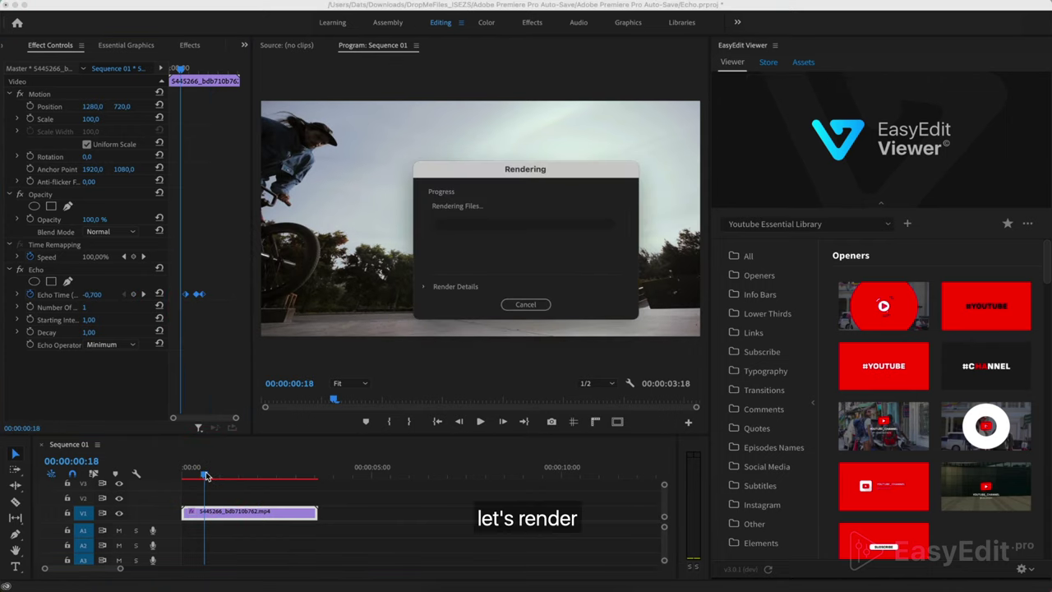